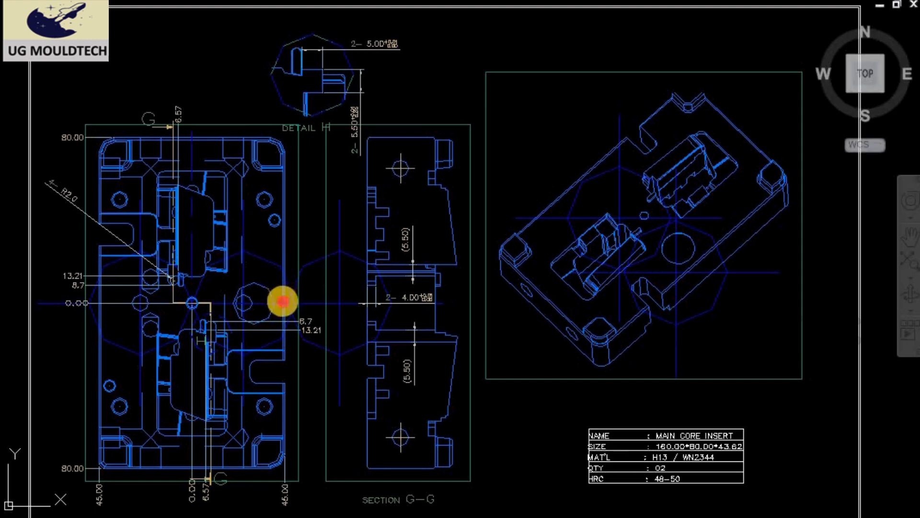
# Examine the 2D drawing of the main core insert and the outside of the closed 3D mould assembly.
pyautogui.moveTo(246, 320)
pyautogui.mouseDown(button='middle')
pyautogui.moveTo(253, 304)
pyautogui.moveTo(208, 306)
pyautogui.moveTo(234, 318)
pyautogui.moveTo(248, 279)
pyautogui.mouseUp(button='middle')
pyautogui.scroll(2, 207, 311)
pyautogui.scroll(-3, 248, 278)
pyautogui.moveTo(333, 294)
pyautogui.mouseDown(button='middle')
pyautogui.moveTo(310, 306)
pyautogui.moveTo(294, 292)
pyautogui.moveTo(304, 299)
pyautogui.mouseUp(button='middle')
pyautogui.scroll(4, 238, 258)
pyautogui.moveTo(284, 219); pyautogui.dragTo(262, 252, button='middle')
pyautogui.scroll(-4, 262, 251)
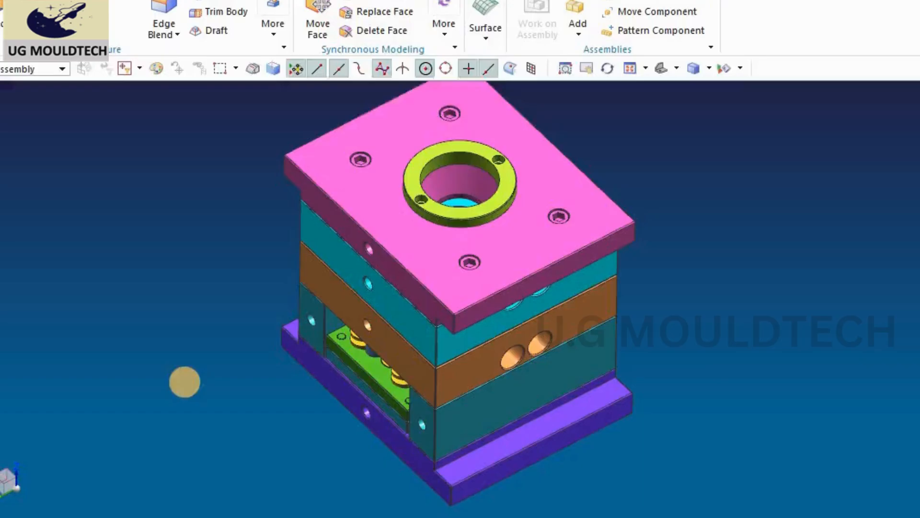
pyautogui.moveTo(183, 380)
pyautogui.mouseDown(button='middle')
pyautogui.moveTo(216, 345)
pyautogui.moveTo(267, 377)
pyautogui.moveTo(255, 397)
pyautogui.moveTo(183, 347)
pyautogui.moveTo(164, 396)
pyautogui.moveTo(160, 360)
pyautogui.moveTo(230, 370)
pyautogui.moveTo(249, 413)
pyautogui.moveTo(232, 413)
pyautogui.moveTo(203, 382)
pyautogui.mouseUp(button='middle')
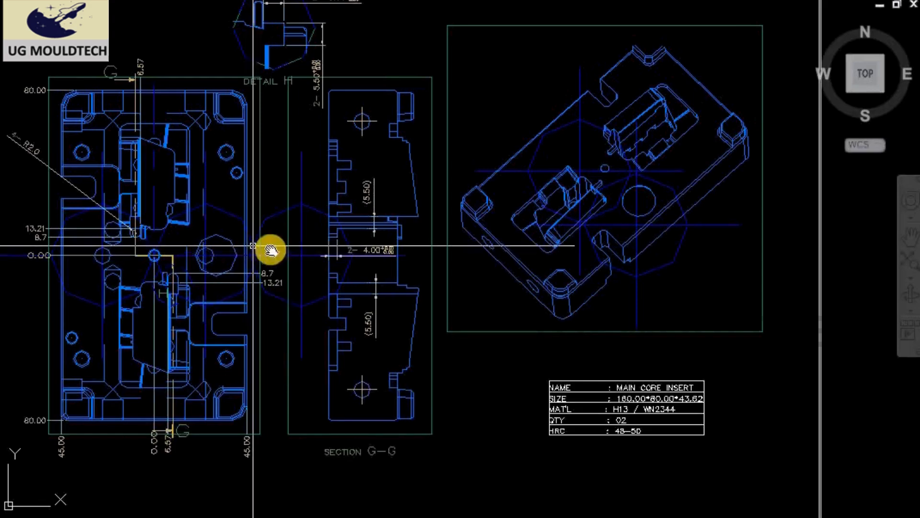
# Inspect the main core insert drawing up close, focusing on section G-G and its toleranced 2- 4.00 dimension.
pyautogui.moveTo(267, 251); pyautogui.dragTo(358, 271, button='middle')
pyautogui.scroll(5, 273, 177)
pyautogui.scroll(-3, 273, 177)
pyautogui.moveTo(613, 445); pyautogui.dragTo(526, 294, button='middle')
pyautogui.scroll(6, 535, 331)
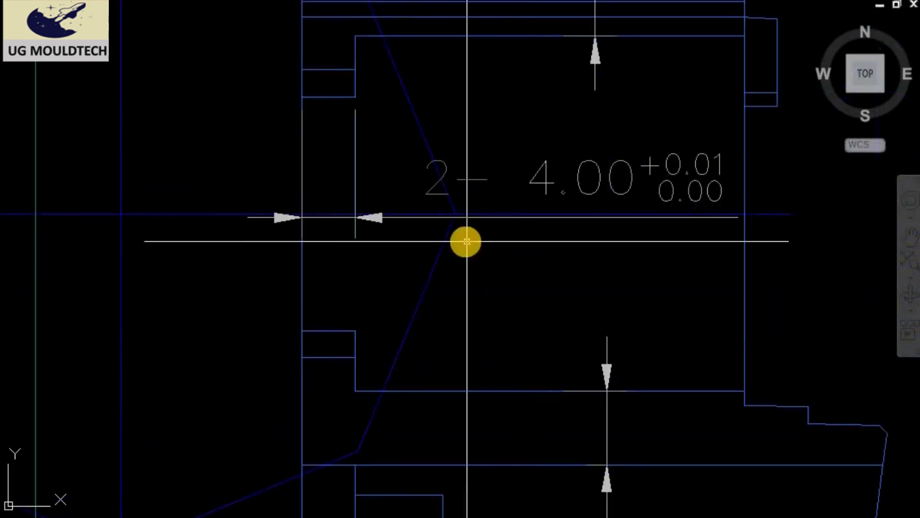
pyautogui.scroll(-6, 466, 242)
pyautogui.moveTo(280, 256)
pyautogui.mouseDown(button='middle')
pyautogui.moveTo(287, 220)
pyautogui.moveTo(283, 274)
pyautogui.mouseUp(button='middle')
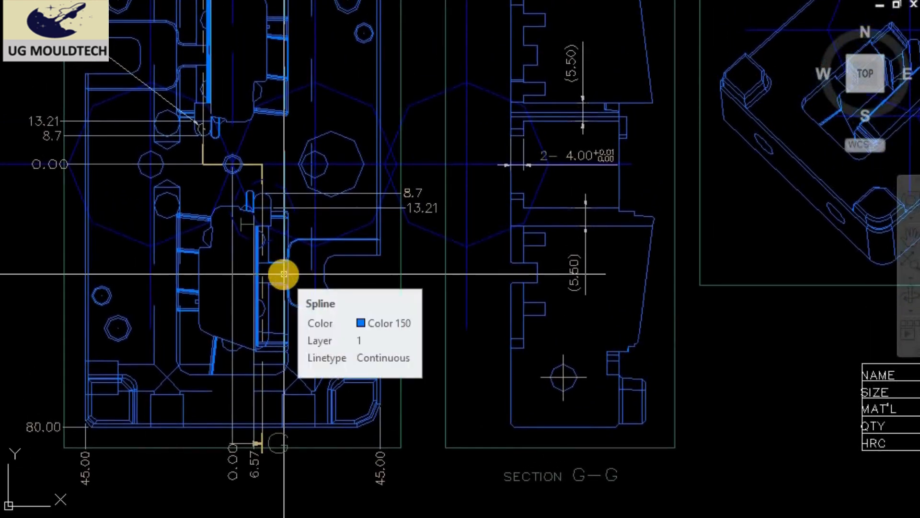
pyautogui.moveTo(369, 233)
pyautogui.mouseDown(button='middle')
pyautogui.moveTo(335, 252)
pyautogui.moveTo(331, 368)
pyautogui.moveTo(277, 314)
pyautogui.moveTo(281, 247)
pyautogui.mouseUp(button='middle')
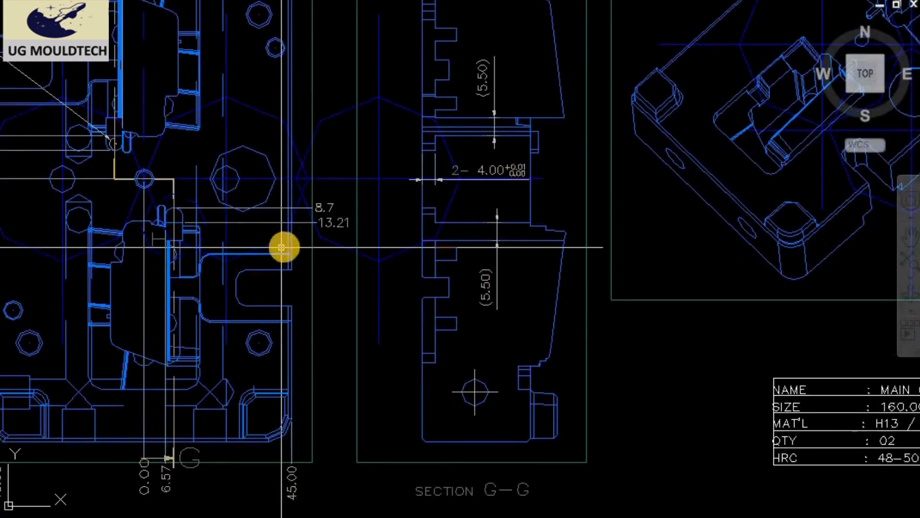
pyautogui.scroll(-2, 281, 247)
pyautogui.moveTo(349, 215); pyautogui.dragTo(370, 275, button='middle')
pyautogui.scroll(4, 273, 216)
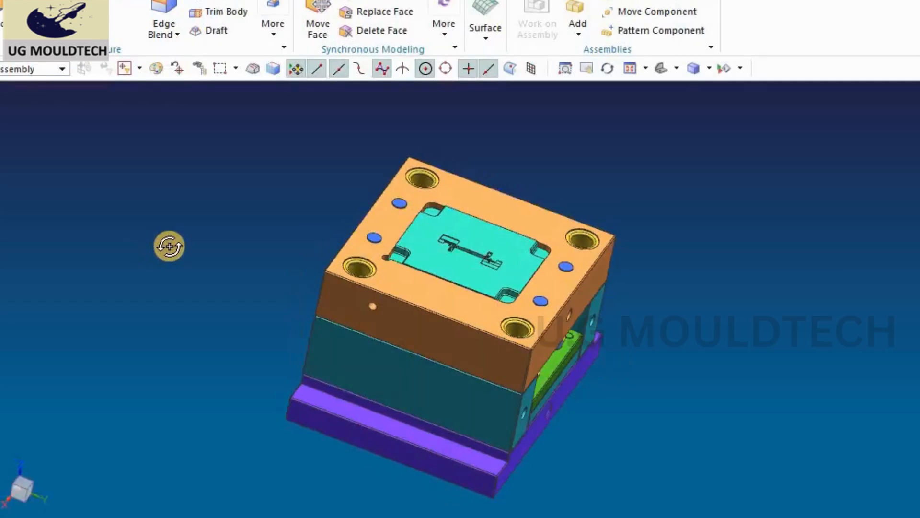
# Switch to NX and inspect the 3D moving half, the closed mould assembly and the core insert with its ejector pins.
pyautogui.moveTo(171, 246)
pyautogui.mouseDown(button='middle')
pyautogui.moveTo(195, 249)
pyautogui.moveTo(201, 266)
pyautogui.moveTo(175, 243)
pyautogui.moveTo(140, 240)
pyautogui.moveTo(144, 257)
pyautogui.moveTo(152, 259)
pyautogui.moveTo(129, 208)
pyautogui.moveTo(134, 219)
pyautogui.mouseUp(button='middle')
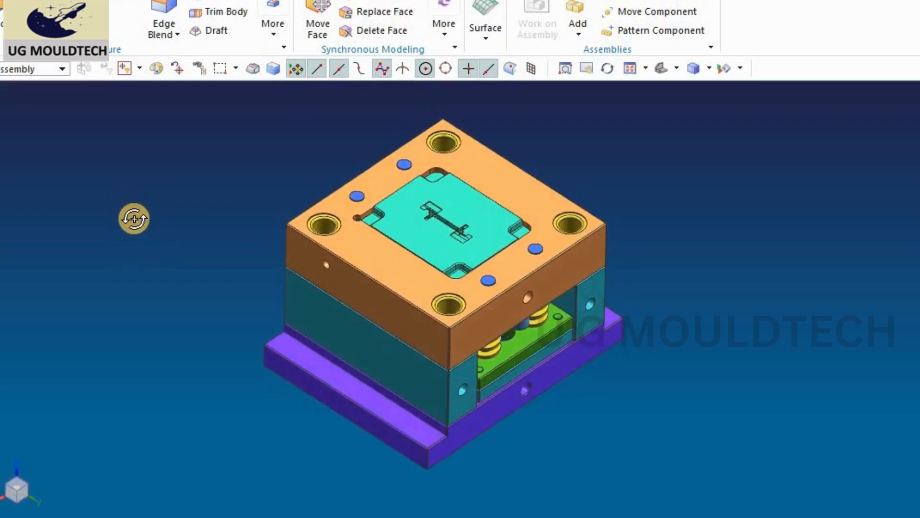
pyautogui.scroll(2, 320, 161)
pyautogui.moveTo(276, 160)
pyautogui.keyDown('shift'); pyautogui.mouseDown(button='middle')
pyautogui.moveTo(235, 159)
pyautogui.moveTo(232, 146)
pyautogui.moveTo(238, 157)
pyautogui.moveTo(264, 149)
pyautogui.mouseUp(button='middle'); pyautogui.keyUp('shift')
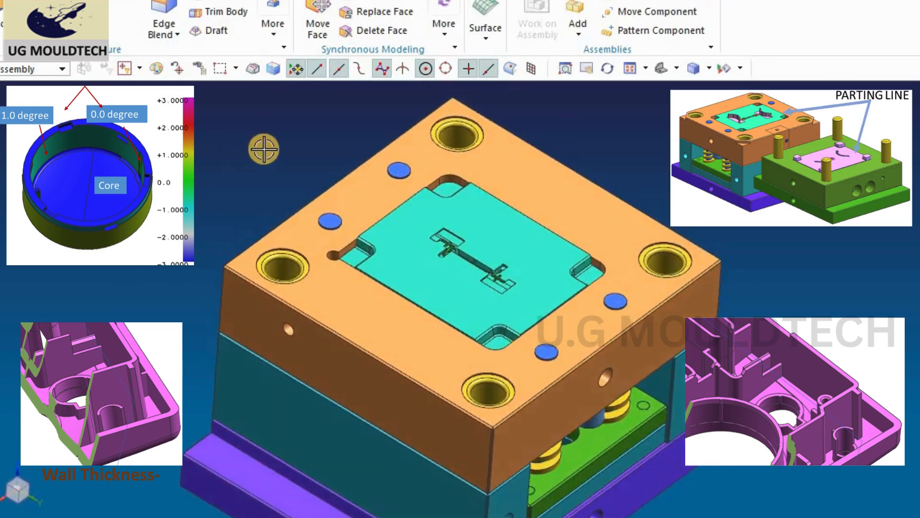
pyautogui.scroll(-2, 269, 148)
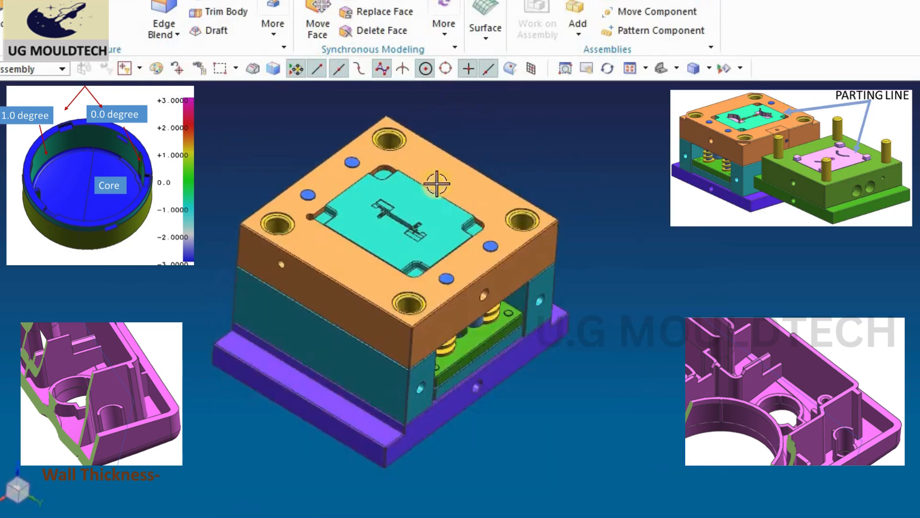
pyautogui.moveTo(483, 232)
pyautogui.mouseDown(button='middle')
pyautogui.moveTo(468, 206)
pyautogui.moveTo(420, 220)
pyautogui.moveTo(470, 240)
pyautogui.mouseUp(button='middle')
pyautogui.keyDown('shift'); pyautogui.moveTo(365, 239); pyautogui.dragTo(445, 239, button='middle'); pyautogui.keyUp('shift')
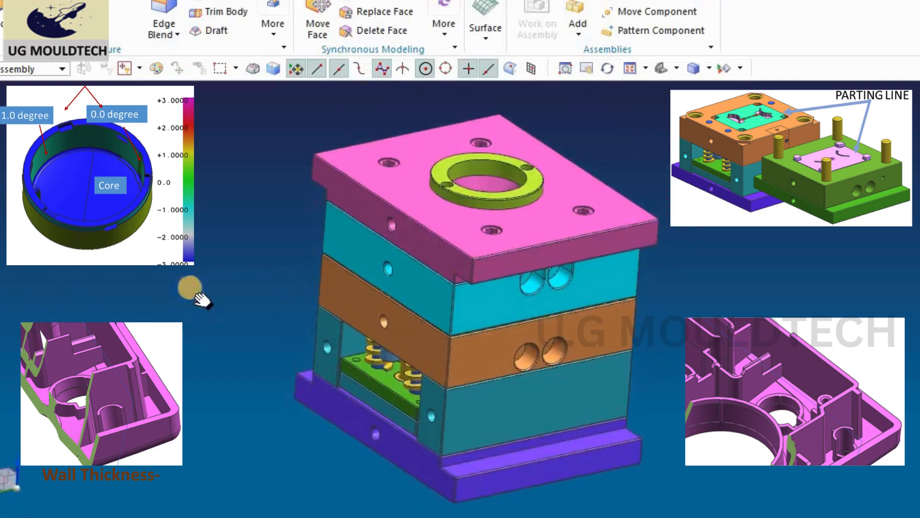
pyautogui.moveTo(190, 288)
pyautogui.mouseDown(button='middle')
pyautogui.moveTo(198, 297)
pyautogui.moveTo(184, 316)
pyautogui.moveTo(199, 324)
pyautogui.moveTo(185, 327)
pyautogui.moveTo(180, 313)
pyautogui.moveTo(194, 300)
pyautogui.moveTo(185, 277)
pyautogui.mouseUp(button='middle')
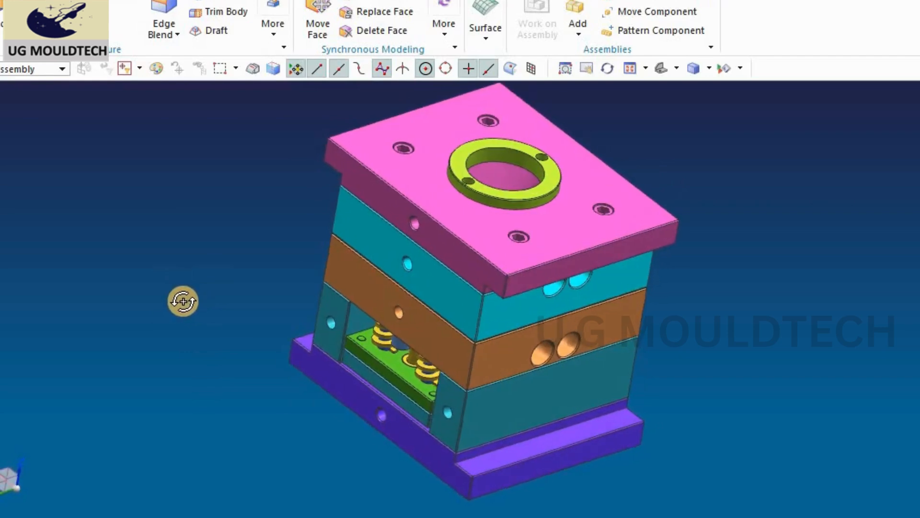
pyautogui.moveTo(186, 300); pyautogui.dragTo(120, 325, button='middle')
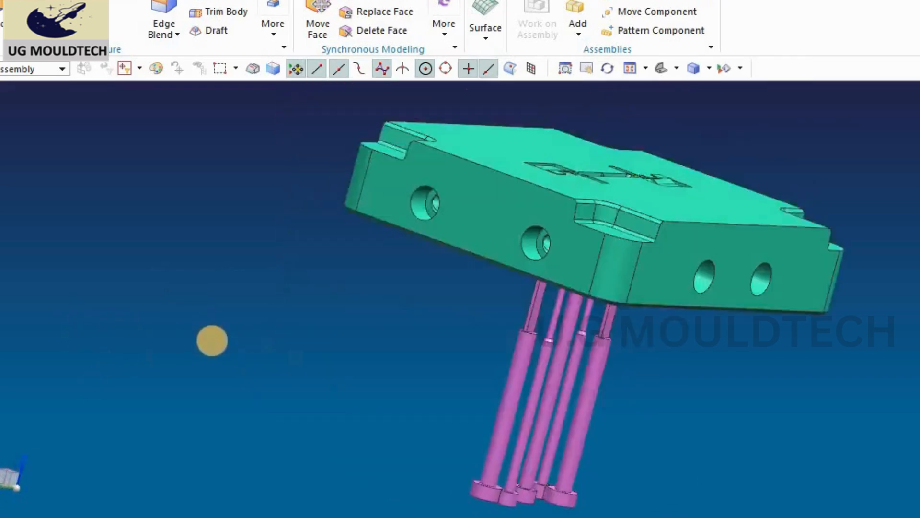
pyautogui.moveTo(213, 340); pyautogui.dragTo(160, 280, button='middle')
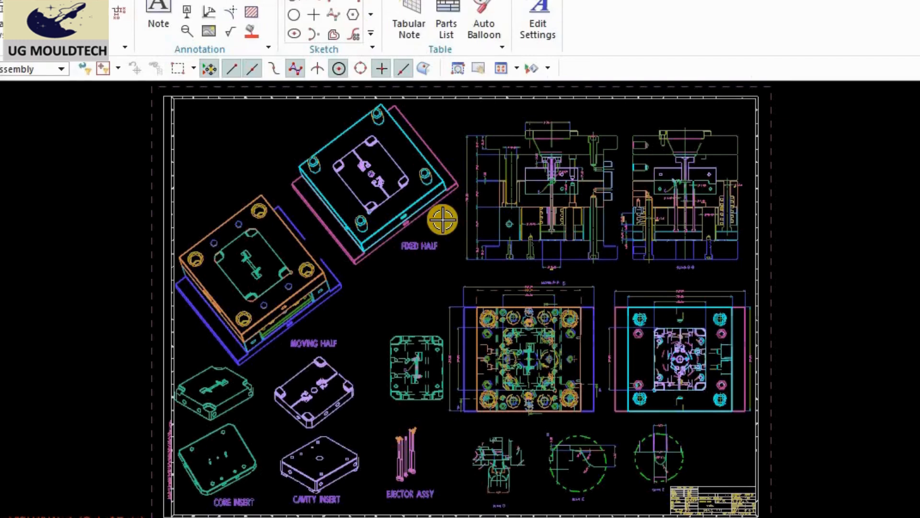
# Look over the mould assembly drawing, covering the moving and fixed half, insert, ejector assembly, plan and detail views.
pyautogui.moveTo(385, 302); pyautogui.dragTo(355, 296, button='middle')
pyautogui.scroll(2, 283, 221)
pyautogui.scroll(2, 249, 287)
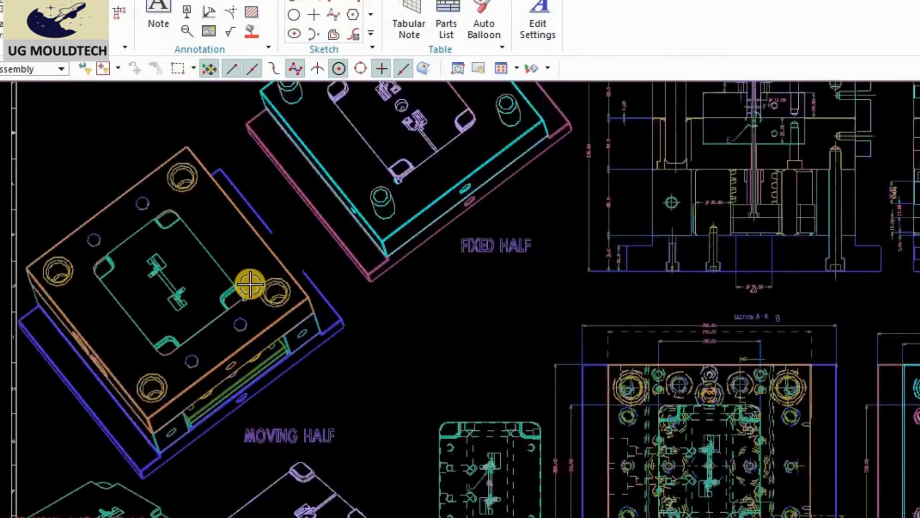
pyautogui.moveTo(339, 361)
pyautogui.mouseDown(button='middle')
pyautogui.moveTo(283, 380)
pyautogui.moveTo(302, 365)
pyautogui.mouseUp(button='middle')
pyautogui.scroll(-2, 301, 366)
pyautogui.moveTo(417, 363); pyautogui.dragTo(433, 130, button='middle')
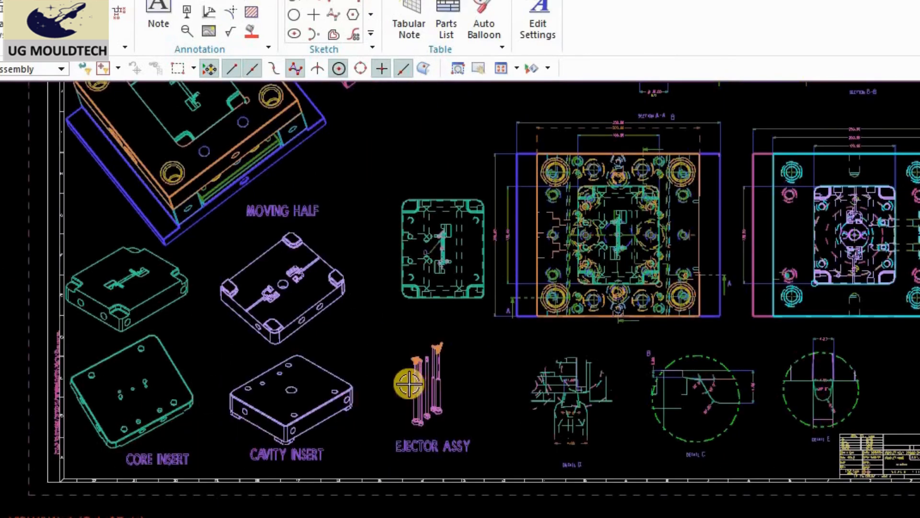
pyautogui.moveTo(416, 383); pyautogui.dragTo(293, 416, button='middle')
pyautogui.moveTo(365, 406); pyautogui.dragTo(361, 429, button='middle')
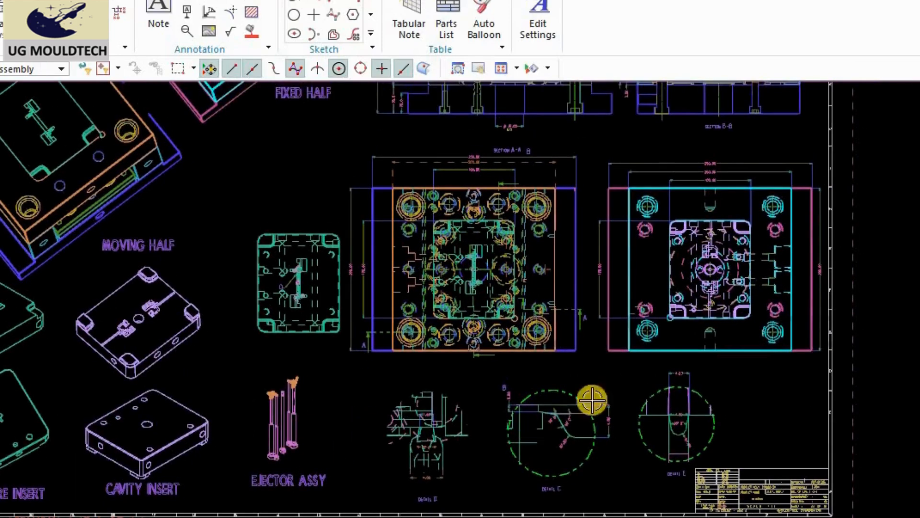
pyautogui.moveTo(487, 258); pyautogui.dragTo(581, 322, button='middle')
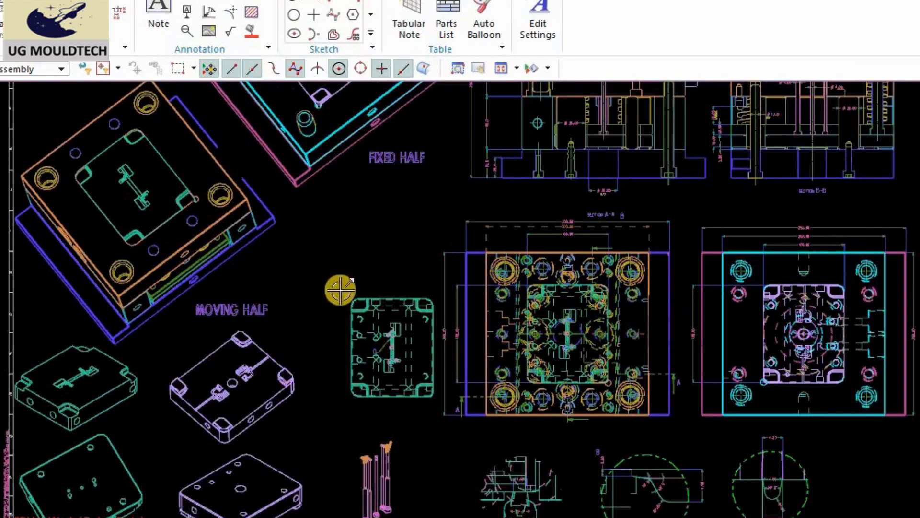
pyautogui.moveTo(376, 248); pyautogui.dragTo(324, 213, button='middle')
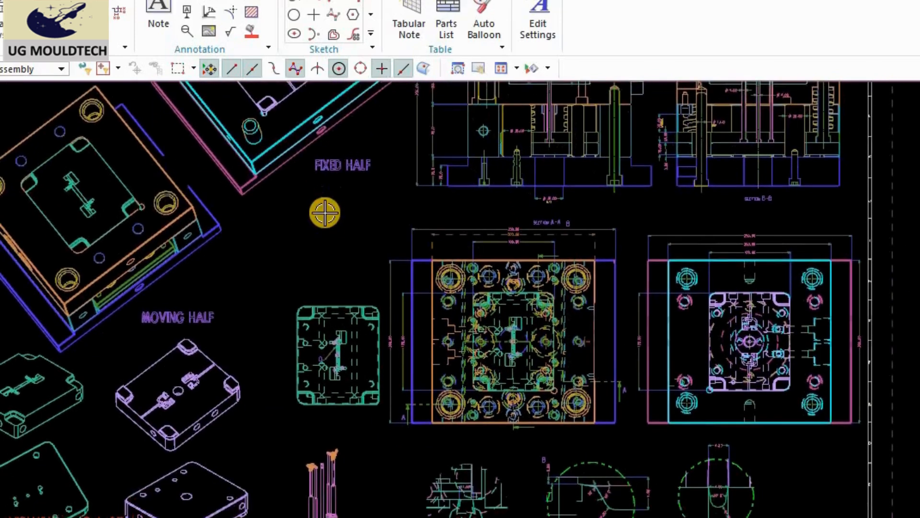
pyautogui.scroll(-1, 325, 214)
pyautogui.moveTo(616, 414); pyautogui.dragTo(597, 375, button='middle')
# Switch to AutoCAD and read the parts list tables next to the main core insert drawing.
pyautogui.scroll(5, 702, 452)
pyautogui.scroll(-3, 685, 457)
pyautogui.moveTo(698, 351); pyautogui.dragTo(747, 367, button='middle')
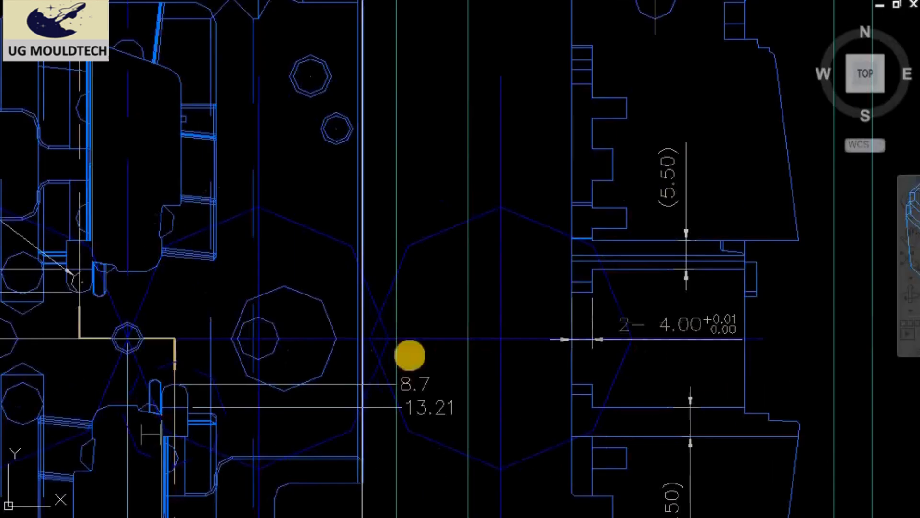
pyautogui.scroll(-10, 410, 355)
pyautogui.scroll(4, 263, 329)
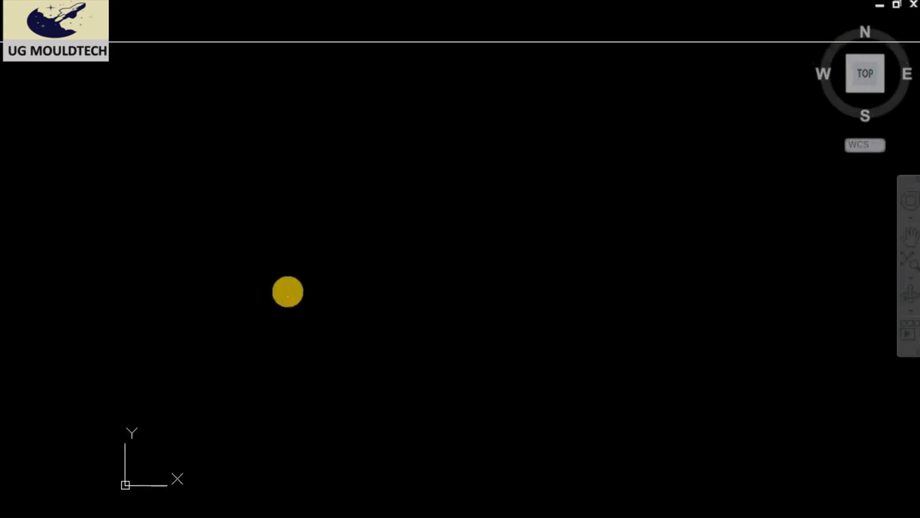
pyautogui.scroll(-5, 287, 291)
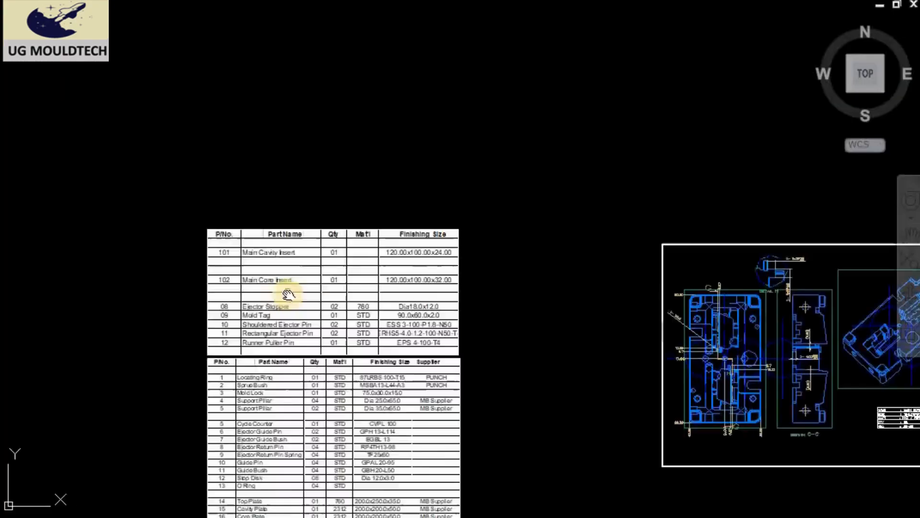
pyautogui.scroll(6, 308, 284)
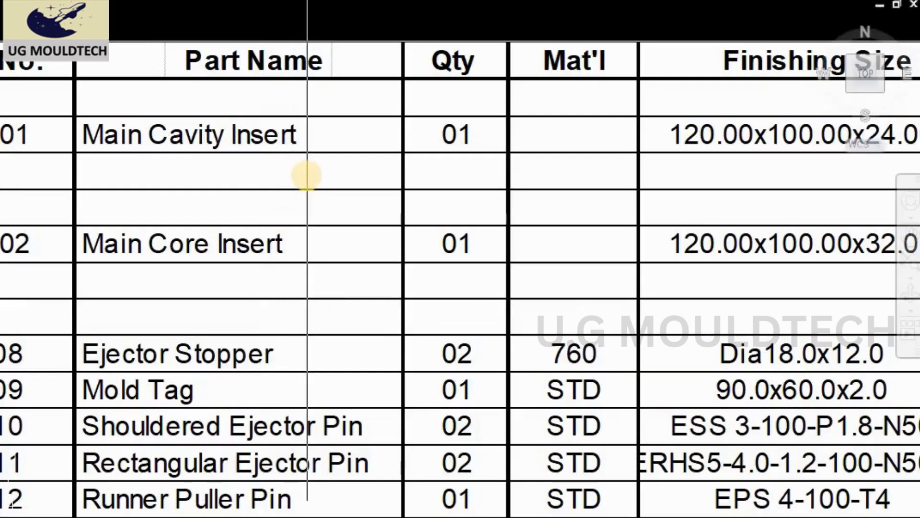
pyautogui.scroll(-5, 307, 175)
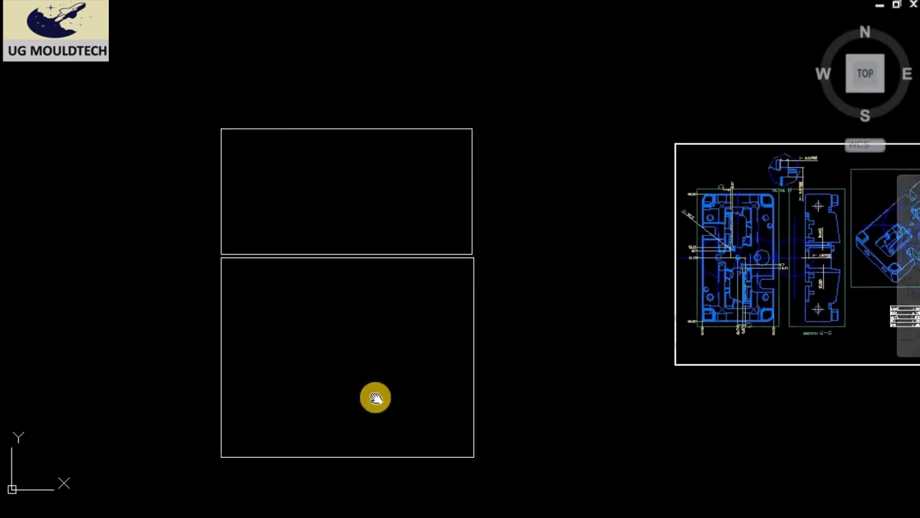
pyautogui.scroll(4, 348, 379)
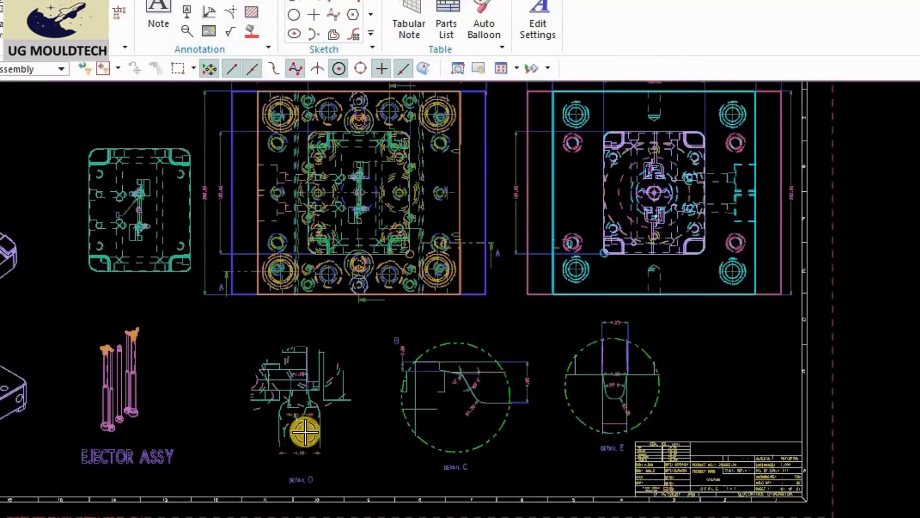
# Switch back to NX and review the overall layout of the mould assembly drawing and its insert views.
pyautogui.scroll(5, 395, 271)
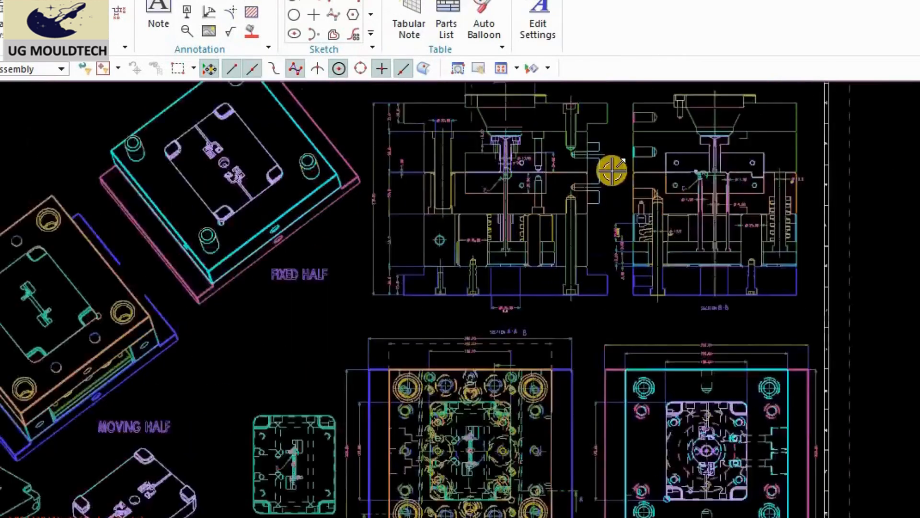
pyautogui.scroll(-2, 369, 263)
pyautogui.moveTo(433, 238); pyautogui.dragTo(453, 190, button='middle')
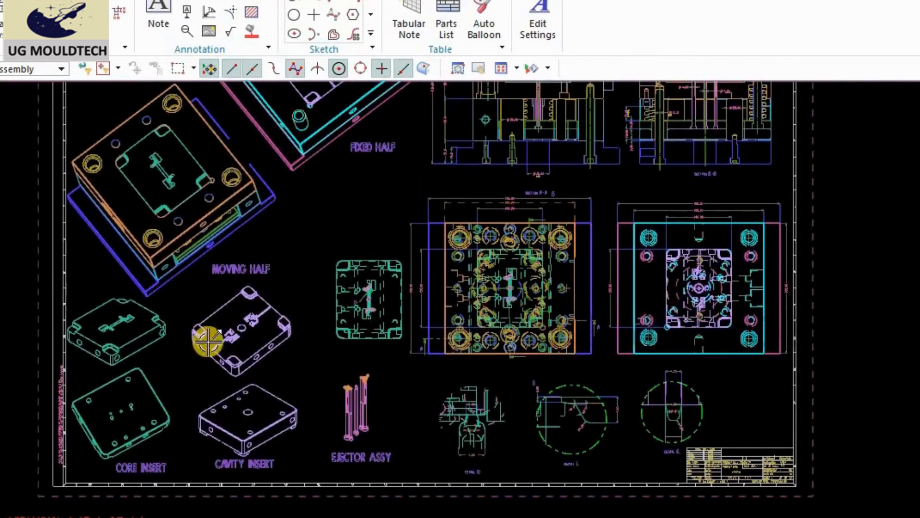
pyautogui.scroll(3, 185, 358)
pyautogui.moveTo(411, 247); pyautogui.dragTo(403, 371, button='middle')
pyautogui.scroll(-2, 404, 371)
# Examine sections A-A and B-B of the mould, including plate heights, guide pillars, ejector pins and stroke dimensions.
pyautogui.moveTo(388, 269)
pyautogui.mouseDown(button='middle')
pyautogui.moveTo(272, 381)
pyautogui.moveTo(170, 399)
pyautogui.mouseUp(button='middle')
pyautogui.scroll(3, 550, 244)
pyautogui.moveTo(428, 97); pyautogui.dragTo(425, 329, button='middle')
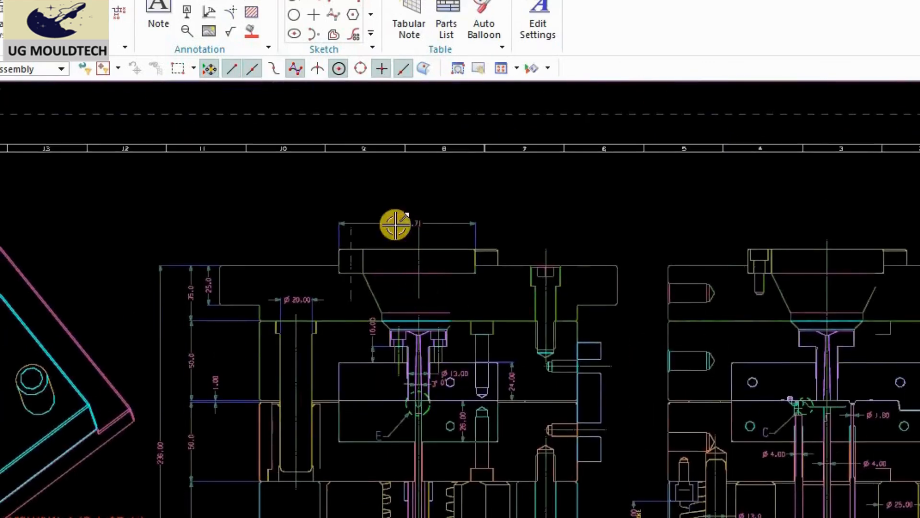
pyautogui.scroll(2, 396, 224)
pyautogui.scroll(-2, 425, 193)
pyautogui.moveTo(429, 240)
pyautogui.mouseDown(button='middle')
pyautogui.moveTo(431, 227)
pyautogui.moveTo(394, 190)
pyautogui.mouseUp(button='middle')
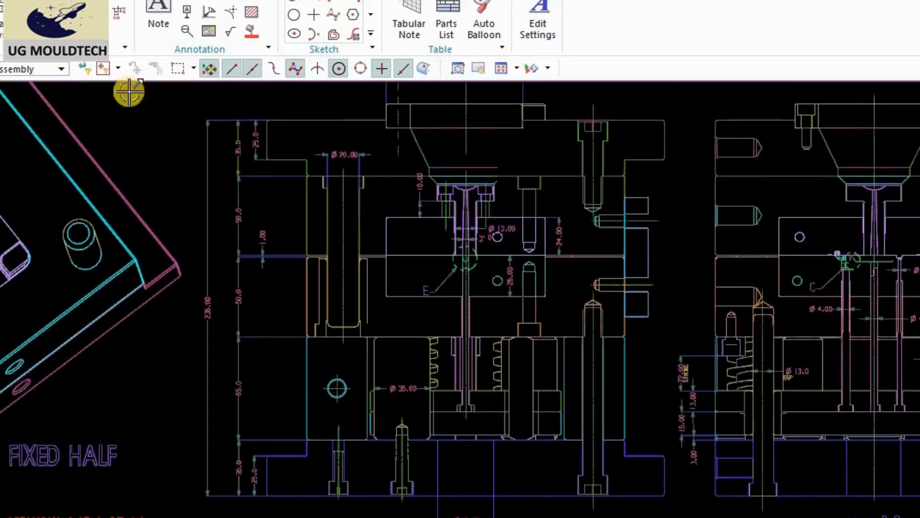
pyautogui.scroll(-2, 303, 207)
pyautogui.scroll(2, 285, 232)
pyautogui.scroll(-2, 259, 222)
pyautogui.moveTo(308, 281); pyautogui.dragTo(278, 254, button='middle')
pyautogui.scroll(3, 288, 266)
pyautogui.scroll(-2, 353, 229)
pyautogui.moveTo(384, 349); pyautogui.dragTo(330, 350, button='middle')
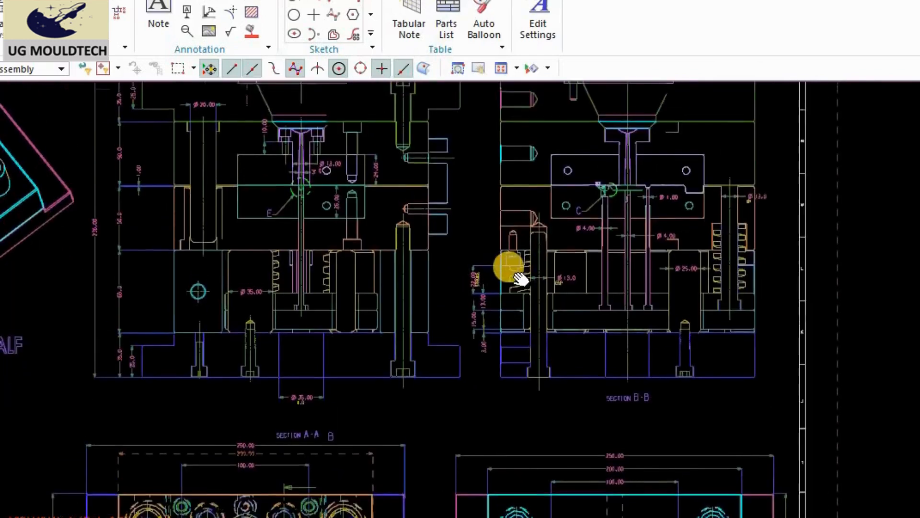
pyautogui.scroll(2, 642, 220)
pyautogui.scroll(-3, 628, 210)
# Inspect the plan views of the moving and fixed halves below the section views.
pyautogui.moveTo(577, 330)
pyautogui.mouseDown(button='middle')
pyautogui.moveTo(574, 178)
pyautogui.moveTo(583, 132)
pyautogui.mouseUp(button='middle')
pyautogui.moveTo(473, 336); pyautogui.dragTo(472, 59, button='middle')
pyautogui.scroll(3, 150, 370)
pyautogui.moveTo(165, 312); pyautogui.dragTo(597, 326, button='middle')
pyautogui.scroll(-2, 214, 350)
pyautogui.moveTo(372, 245); pyautogui.dragTo(351, 343, button='middle')
pyautogui.scroll(-2, 349, 344)
pyautogui.scroll(-1, 288, 343)
pyautogui.moveTo(274, 312)
pyautogui.mouseDown(button='middle')
pyautogui.moveTo(243, 371)
pyautogui.moveTo(246, 320)
pyautogui.mouseUp(button='middle')
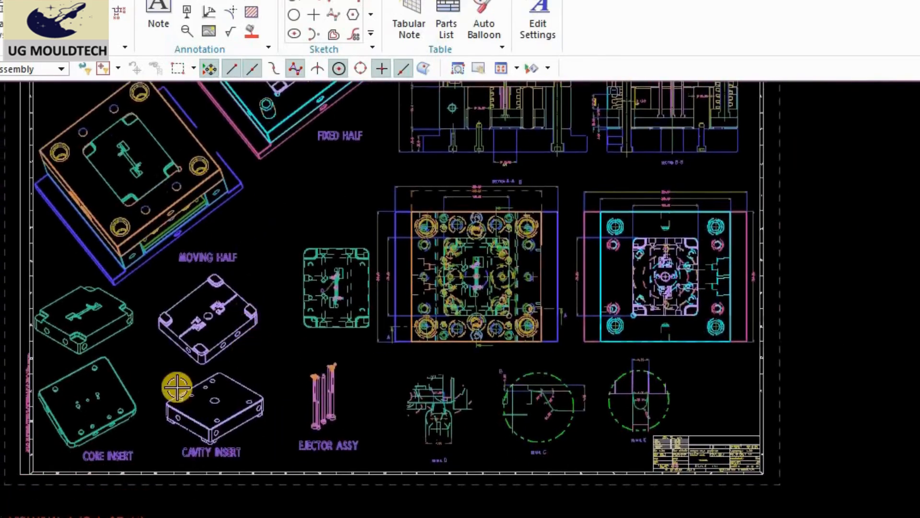
# Examine the core insert, cavity insert and ejector assembly views of the mould drawing.
pyautogui.scroll(3, 176, 386)
pyautogui.moveTo(273, 359); pyautogui.dragTo(284, 372, button='middle')
pyautogui.scroll(-2, 218, 326)
pyautogui.moveTo(347, 252)
pyautogui.mouseDown(button='middle')
pyautogui.moveTo(345, 322)
pyautogui.moveTo(247, 357)
pyautogui.mouseUp(button='middle')
pyautogui.moveTo(298, 262)
pyautogui.mouseDown(button='middle')
pyautogui.moveTo(299, 240)
pyautogui.moveTo(252, 203)
pyautogui.moveTo(261, 304)
pyautogui.moveTo(289, 177)
pyautogui.mouseUp(button='middle')
pyautogui.scroll(1, 381, 404)
pyautogui.scroll(6, 313, 403)
pyautogui.moveTo(313, 403); pyautogui.dragTo(455, 440, button='middle')
pyautogui.moveTo(402, 431)
pyautogui.mouseDown(button='middle')
pyautogui.moveTo(390, 307)
pyautogui.moveTo(283, 270)
pyautogui.mouseUp(button='middle')
pyautogui.scroll(-1, 470, 307)
# Inspect details D, C and E, including the gate and runner angles, widths and radii.
pyautogui.moveTo(469, 306); pyautogui.dragTo(130, 307, button='middle')
pyautogui.moveTo(465, 333)
pyautogui.mouseDown(button='middle')
pyautogui.moveTo(214, 335)
pyautogui.moveTo(460, 382)
pyautogui.moveTo(98, 378)
pyautogui.mouseUp(button='middle')
pyautogui.scroll(3, 319, 428)
pyautogui.scroll(-2, 339, 331)
pyautogui.scroll(-1, 158, 376)
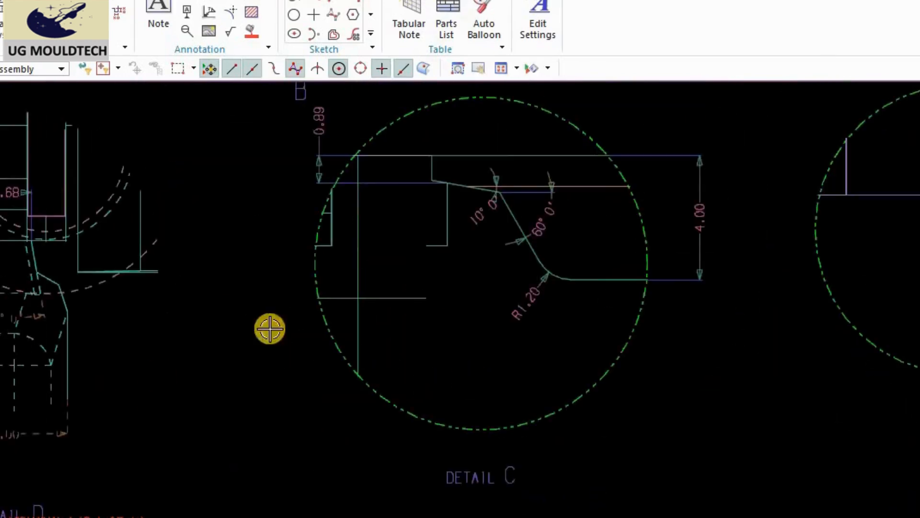
pyautogui.scroll(-2, 349, 298)
pyautogui.moveTo(326, 287); pyautogui.dragTo(142, 289, button='middle')
pyautogui.scroll(2, 636, 269)
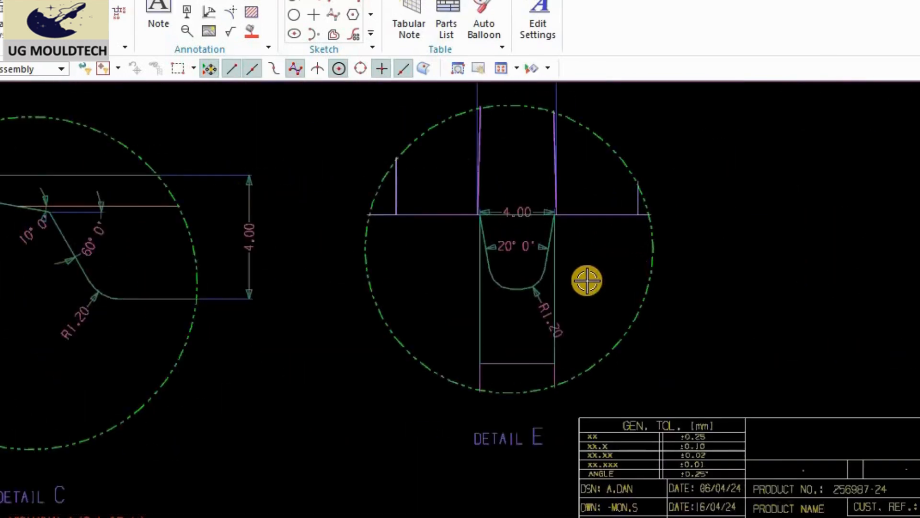
pyautogui.scroll(2, 547, 252)
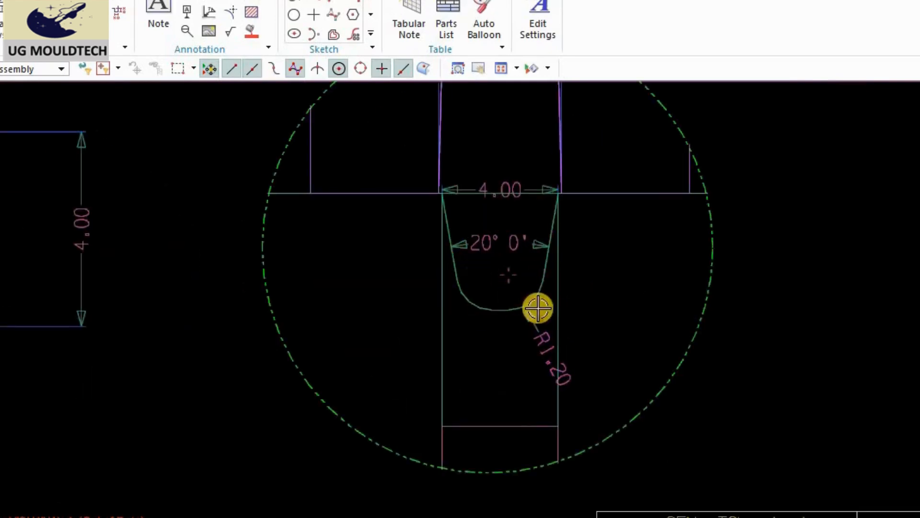
# Review the plan views of both mould halves again and return to the section views above them.
pyautogui.scroll(-6, 538, 316)
pyautogui.moveTo(409, 214); pyautogui.dragTo(404, 449, button='middle')
pyautogui.scroll(3, 546, 328)
pyautogui.scroll(-2, 546, 328)
pyautogui.moveTo(416, 344)
pyautogui.mouseDown(button='middle')
pyautogui.moveTo(419, 335)
pyautogui.moveTo(634, 335)
pyautogui.mouseUp(button='middle')
pyautogui.scroll(-2, 355, 326)
pyautogui.moveTo(370, 348)
pyautogui.mouseDown(button='middle')
pyautogui.moveTo(433, 346)
pyautogui.moveTo(378, 439)
pyautogui.mouseUp(button='middle')
pyautogui.moveTo(599, 206)
pyautogui.mouseDown(button='middle')
pyautogui.moveTo(567, 355)
pyautogui.moveTo(527, 362)
pyautogui.mouseUp(button='middle')
pyautogui.moveTo(481, 272); pyautogui.dragTo(471, 204, button='middle')
# Examine the locating ring, sprue bush and insert thickness dimensions in section A-A around the detail E callout.
pyautogui.scroll(3, 423, 335)
pyautogui.moveTo(403, 127)
pyautogui.mouseDown(button='middle')
pyautogui.moveTo(417, 507)
pyautogui.moveTo(421, 500)
pyautogui.mouseUp(button='middle')
pyautogui.scroll(-2, 398, 290)
pyautogui.moveTo(400, 292)
pyautogui.mouseDown(button='middle')
pyautogui.moveTo(473, 408)
pyautogui.moveTo(463, 427)
pyautogui.mouseUp(button='middle')
pyautogui.scroll(8, 386, 168)
pyautogui.scroll(-2, 422, 220)
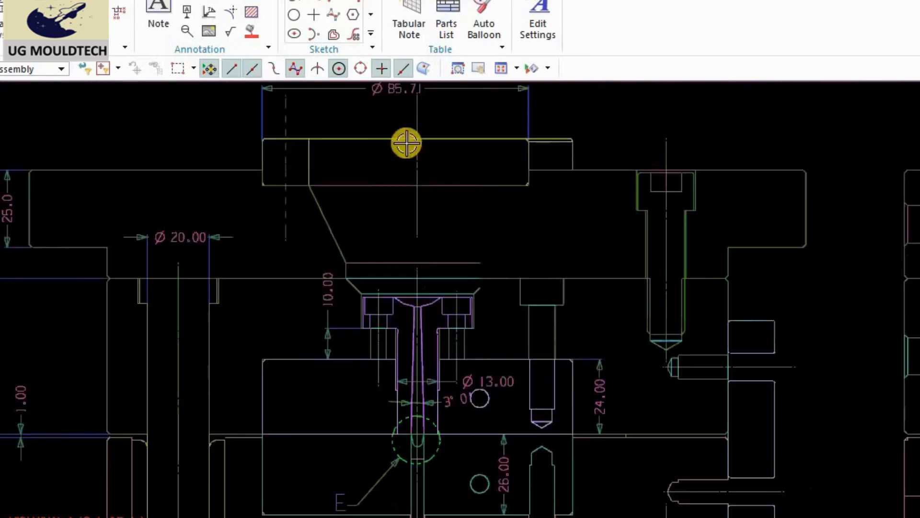
pyautogui.moveTo(436, 289)
pyautogui.mouseDown(button='middle')
pyautogui.moveTo(361, 374)
pyautogui.moveTo(354, 356)
pyautogui.mouseUp(button='middle')
pyautogui.scroll(-2, 343, 291)
pyautogui.moveTo(361, 296)
pyautogui.mouseDown(button='middle')
pyautogui.moveTo(396, 203)
pyautogui.moveTo(401, 156)
pyautogui.mouseUp(button='middle')
pyautogui.scroll(4, 354, 226)
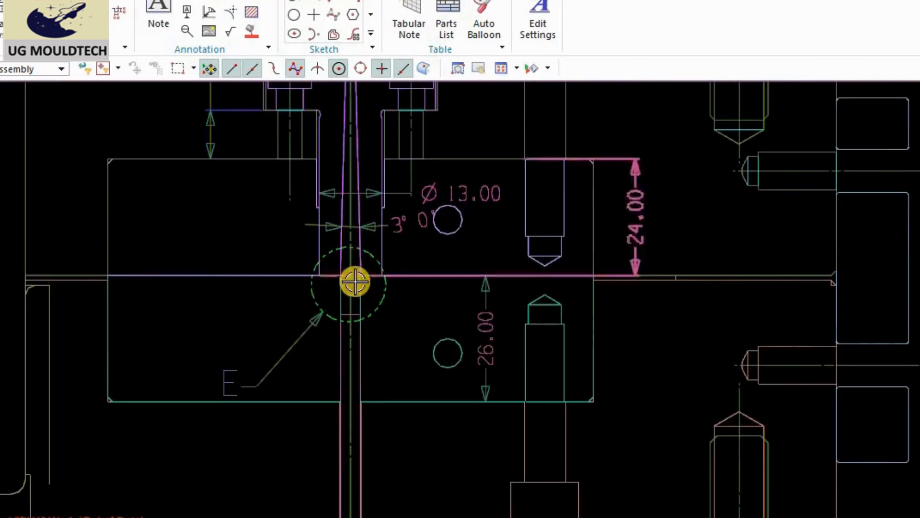
# Check the sprue taper angle and the runner profile at detail E in section A-A.
pyautogui.scroll(2, 355, 281)
pyautogui.scroll(-1, 360, 269)
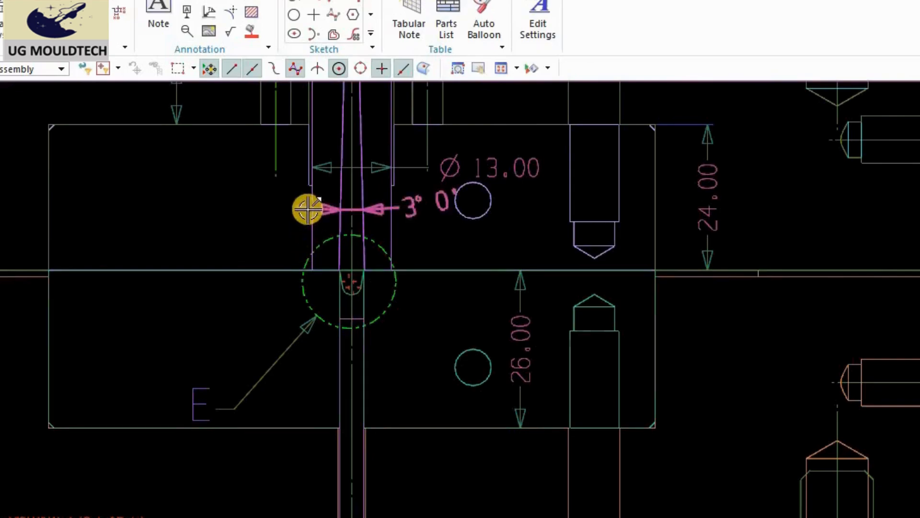
pyautogui.scroll(-6, 312, 210)
pyautogui.moveTo(474, 426); pyautogui.dragTo(421, 232, button='middle')
pyautogui.scroll(-3, 421, 232)
pyautogui.moveTo(471, 377); pyautogui.dragTo(470, 178, button='middle')
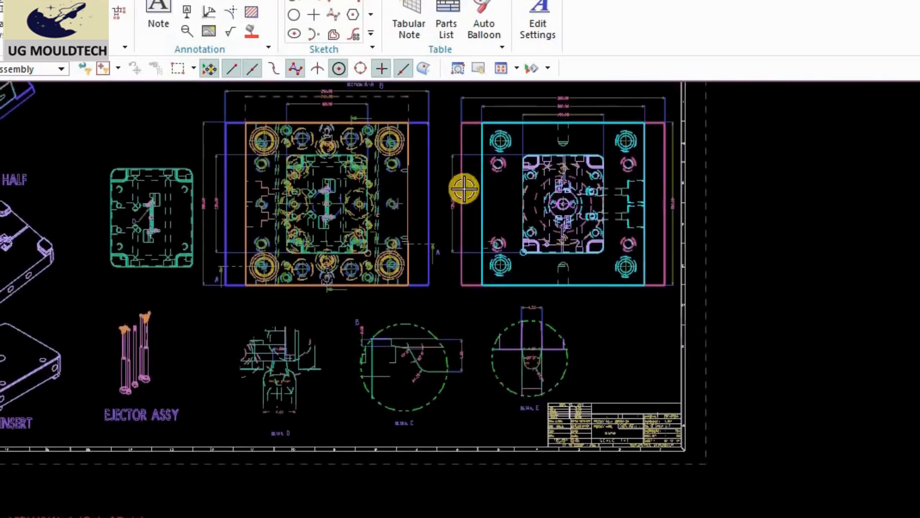
# Review the lower plates of sections A-A and B-B together with the plan views of both mould halves.
pyautogui.scroll(3, 563, 403)
pyautogui.scroll(3, 511, 316)
pyautogui.scroll(-2, 577, 388)
pyautogui.moveTo(551, 226); pyautogui.dragTo(551, 499, button='middle')
pyautogui.scroll(-2, 468, 396)
pyautogui.moveTo(487, 127); pyautogui.dragTo(532, 397, button='middle')
pyautogui.moveTo(424, 220); pyautogui.dragTo(423, 418, button='middle')
pyautogui.scroll(5, 712, 374)
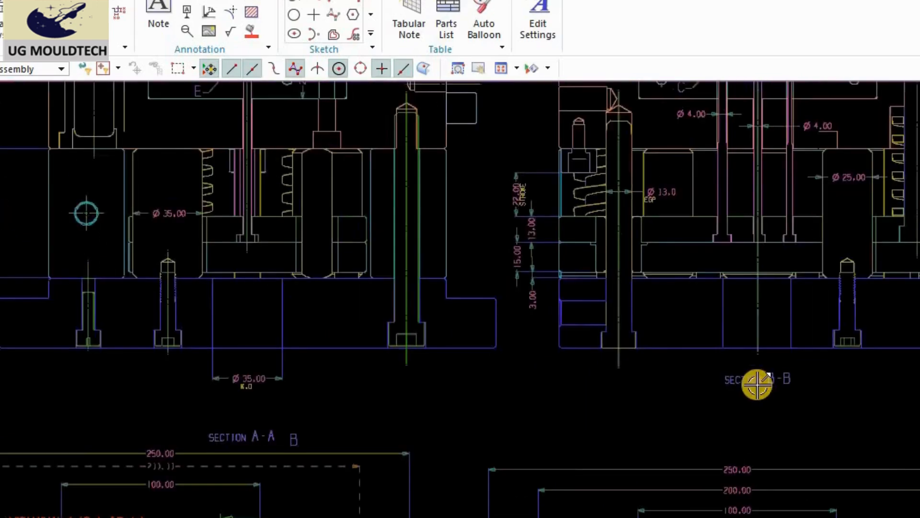
pyautogui.scroll(-5, 603, 363)
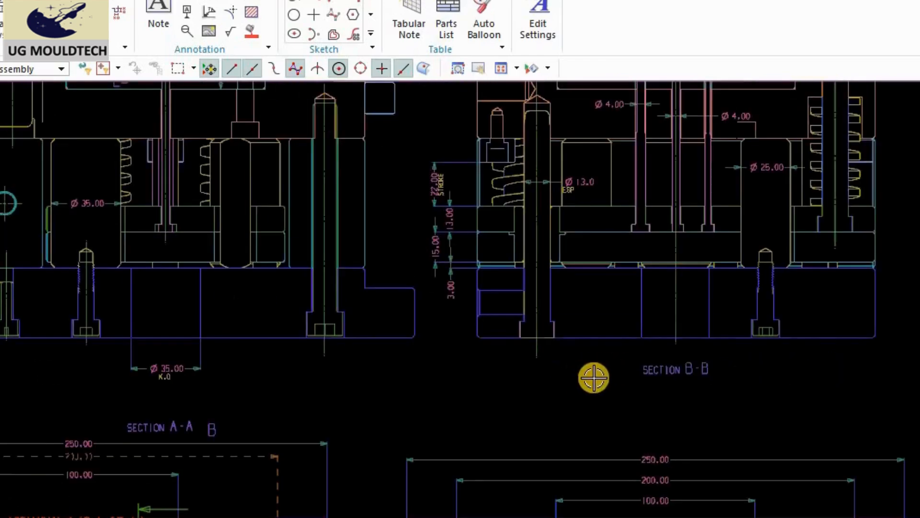
pyautogui.moveTo(569, 417); pyautogui.dragTo(544, 455, button='middle')
pyautogui.scroll(-3, 548, 206)
pyautogui.moveTo(466, 273); pyautogui.dragTo(569, 77, button='middle')
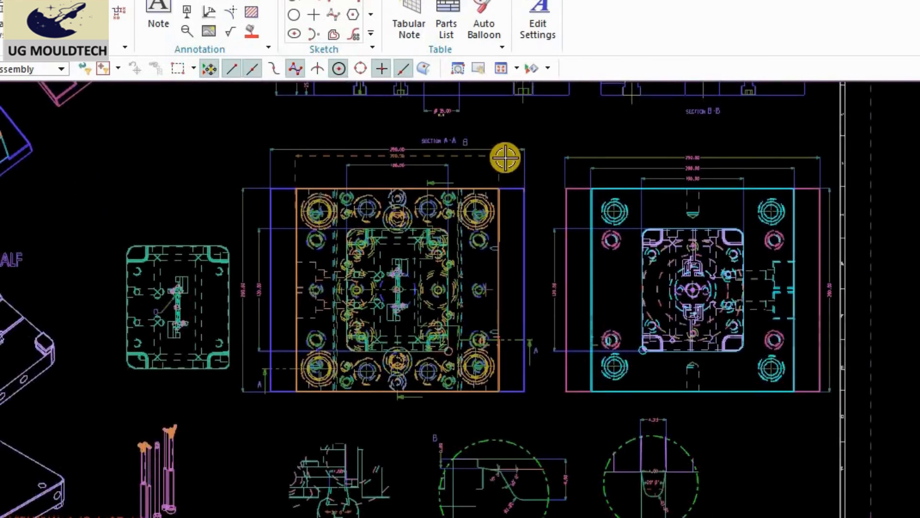
# Trace the stepped A-A section line across the plan view of the moving half.
pyautogui.scroll(4, 398, 164)
pyautogui.moveTo(525, 220)
pyautogui.mouseDown(button='middle')
pyautogui.moveTo(386, 214)
pyautogui.moveTo(402, 179)
pyautogui.moveTo(413, 90)
pyautogui.mouseUp(button='middle')
pyautogui.scroll(-2, 538, 427)
pyautogui.scroll(4, 541, 402)
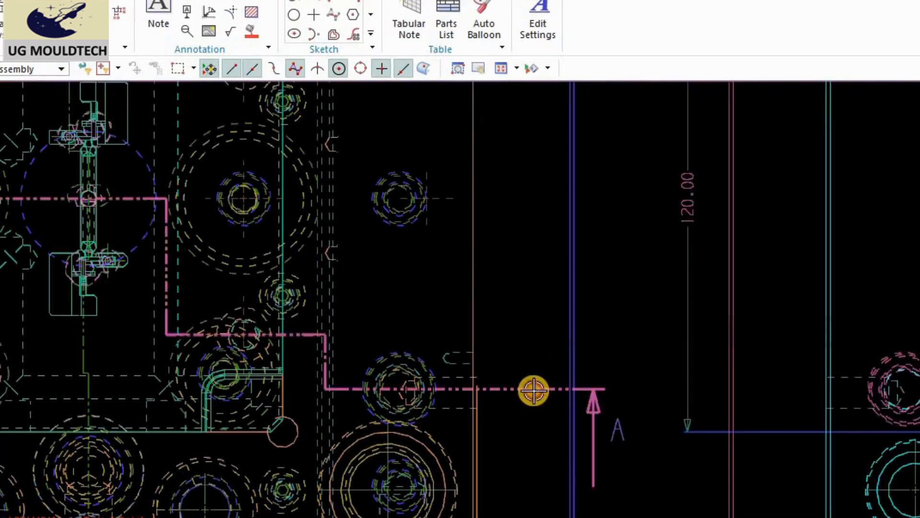
pyautogui.scroll(-1, 533, 317)
pyautogui.scroll(2, 677, 427)
pyautogui.moveTo(651, 368); pyautogui.dragTo(801, 350, button='middle')
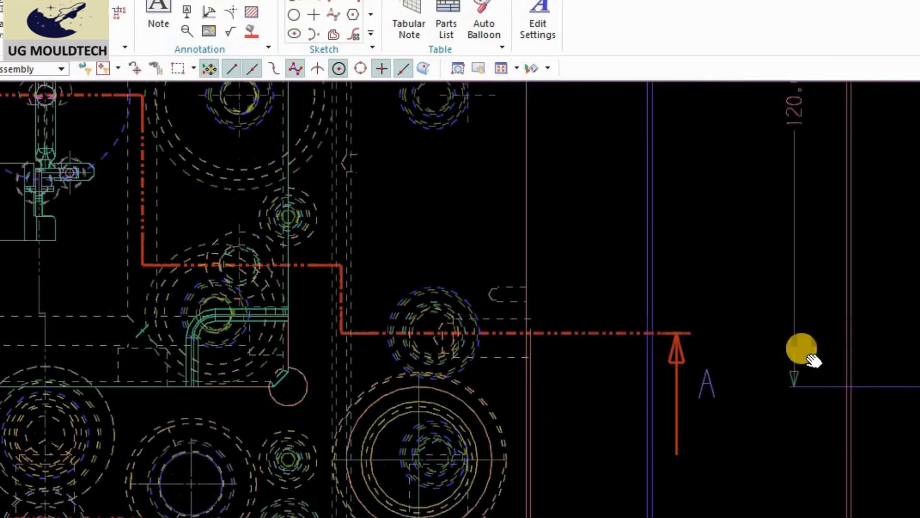
pyautogui.scroll(-2, 707, 339)
pyautogui.scroll(2, 512, 340)
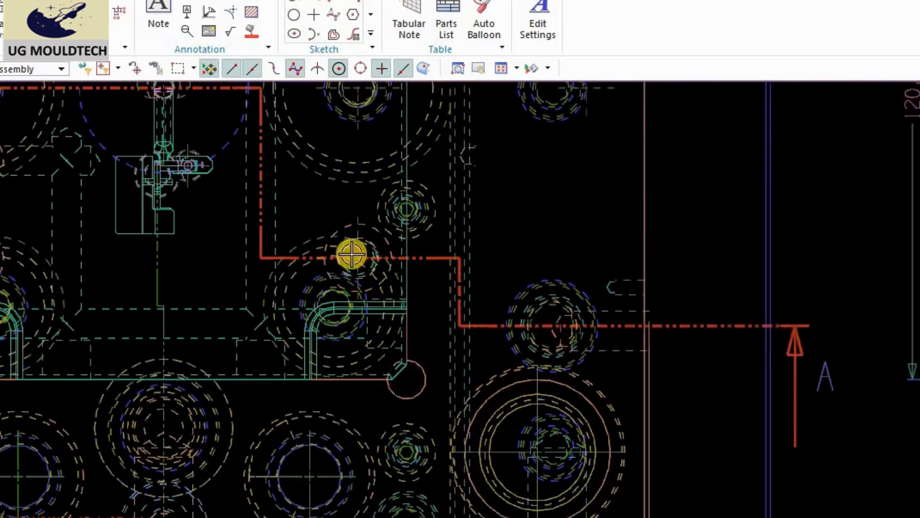
pyautogui.moveTo(396, 261)
pyautogui.mouseDown(button='middle')
pyautogui.moveTo(499, 376)
pyautogui.moveTo(619, 456)
pyautogui.mouseUp(button='middle')
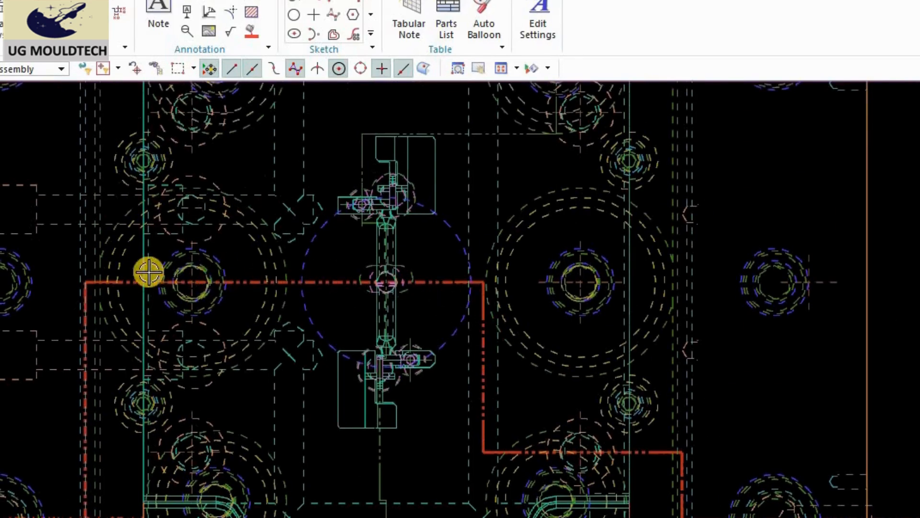
pyautogui.moveTo(364, 334)
pyautogui.mouseDown(button='middle')
pyautogui.moveTo(526, 177)
pyautogui.moveTo(522, 118)
pyautogui.mouseUp(button='middle')
pyautogui.scroll(-2, 498, 206)
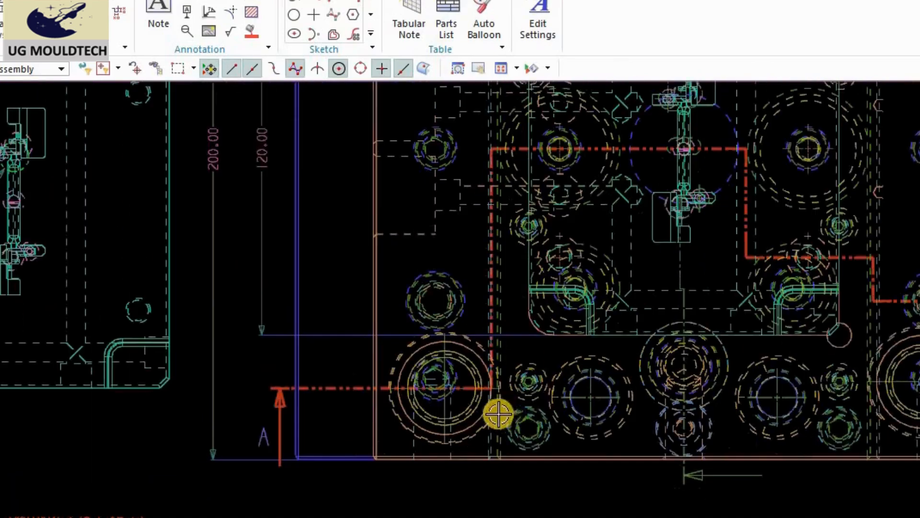
pyautogui.scroll(2, 498, 413)
# Trace the B-B section line through the moving half's plan view, past the inserts and the central runner.
pyautogui.scroll(-4, 173, 407)
pyautogui.moveTo(527, 381)
pyautogui.mouseDown(button='middle')
pyautogui.moveTo(493, 410)
pyautogui.moveTo(450, 480)
pyautogui.moveTo(495, 363)
pyautogui.moveTo(516, 269)
pyautogui.mouseUp(button='middle')
pyautogui.moveTo(484, 90); pyautogui.dragTo(483, 241, button='middle')
pyautogui.scroll(4, 468, 205)
pyautogui.scroll(-2, 404, 164)
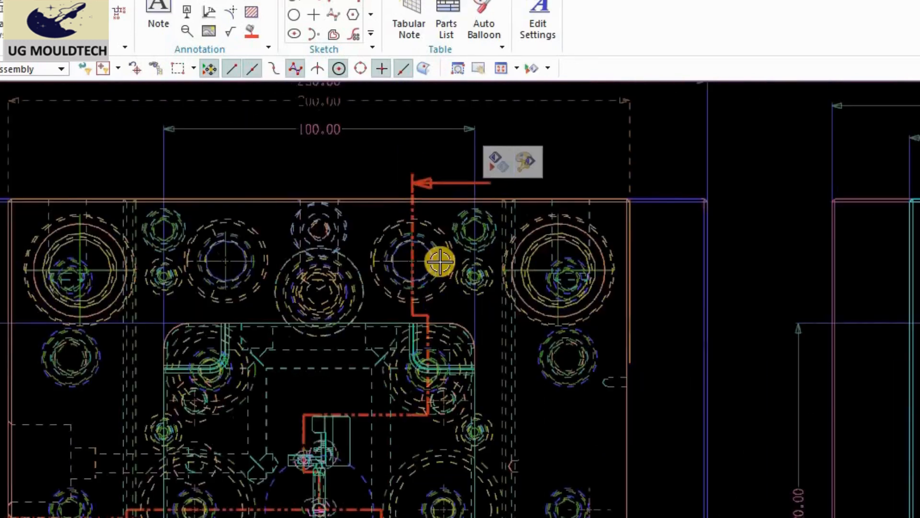
pyautogui.scroll(2, 439, 261)
pyautogui.moveTo(483, 240); pyautogui.dragTo(484, 39, button='middle')
pyautogui.moveTo(475, 178)
pyautogui.mouseDown(button='middle')
pyautogui.moveTo(503, 142)
pyautogui.moveTo(521, 19)
pyautogui.mouseUp(button='middle')
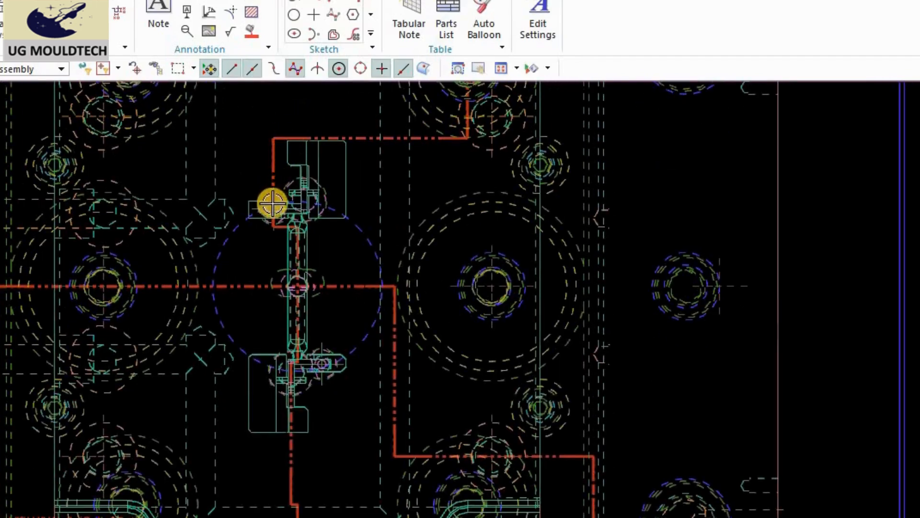
pyautogui.scroll(1, 272, 242)
pyautogui.scroll(-1, 305, 331)
pyautogui.moveTo(381, 293); pyautogui.dragTo(382, 5, button='middle')
pyautogui.scroll(-2, 290, 187)
pyautogui.moveTo(338, 309); pyautogui.dragTo(339, 186, button='middle')
# Examine section B-B's ejector area, including the stroke, ejector plate thicknesses, ejector guide pin and support pillar diameters.
pyautogui.scroll(-3, 314, 334)
pyautogui.moveTo(382, 440); pyautogui.dragTo(303, 517, button='middle')
pyautogui.moveTo(742, 199); pyautogui.dragTo(457, 434, button='middle')
pyautogui.scroll(3, 462, 292)
pyautogui.moveTo(382, 300)
pyautogui.mouseDown(button='middle')
pyautogui.moveTo(501, 343)
pyautogui.moveTo(551, 424)
pyautogui.mouseUp(button='middle')
pyautogui.moveTo(552, 236); pyautogui.dragTo(551, 272, button='middle')
pyautogui.scroll(-2, 451, 279)
pyautogui.scroll(2, 273, 358)
pyautogui.scroll(1, 374, 376)
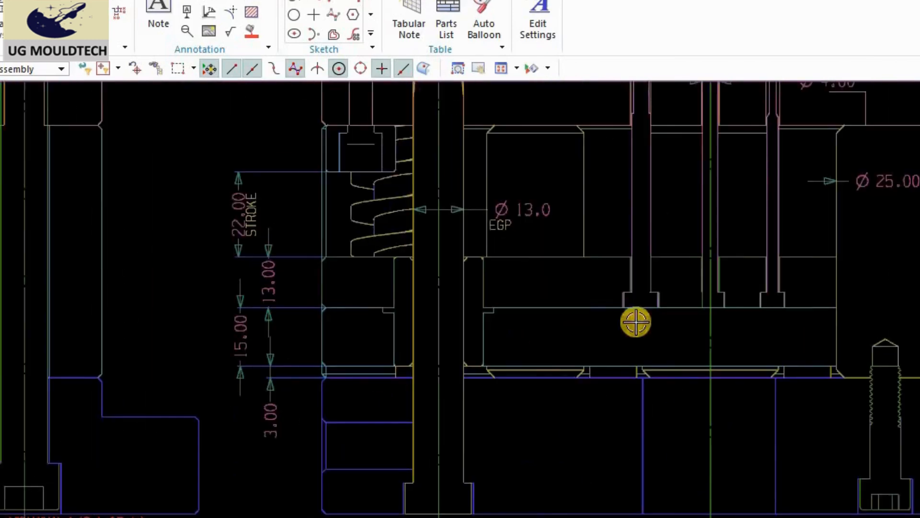
pyautogui.moveTo(635, 320); pyautogui.dragTo(475, 328, button='middle')
pyautogui.moveTo(589, 299); pyautogui.dragTo(538, 317, button='middle')
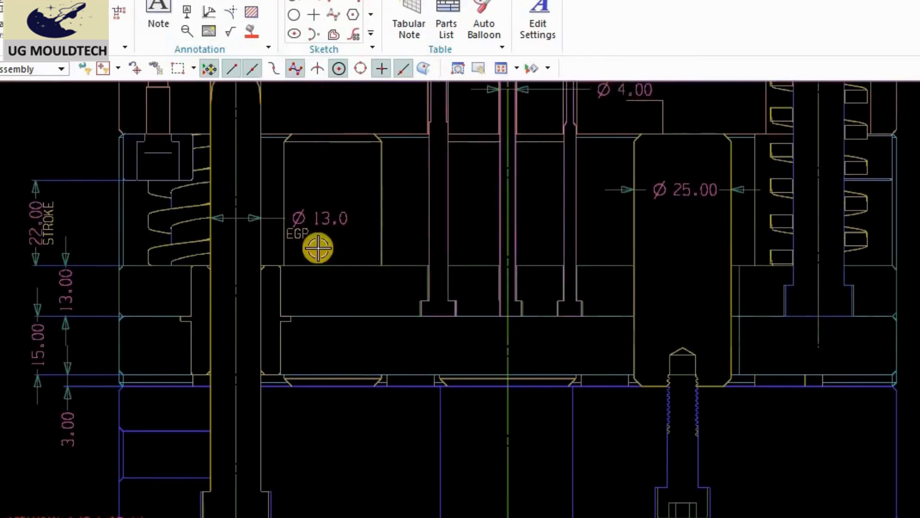
pyautogui.scroll(-1, 390, 332)
pyautogui.scroll(2, 139, 300)
pyautogui.scroll(-2, 168, 316)
pyautogui.moveTo(495, 303); pyautogui.dragTo(318, 309, button='middle')
pyautogui.moveTo(357, 275)
pyautogui.mouseDown(button='middle')
pyautogui.moveTo(371, 319)
pyautogui.moveTo(419, 237)
pyautogui.moveTo(462, 401)
pyautogui.mouseUp(button='middle')
pyautogui.scroll(-2, 463, 400)
pyautogui.moveTo(471, 181); pyautogui.dragTo(475, 359, button='middle')
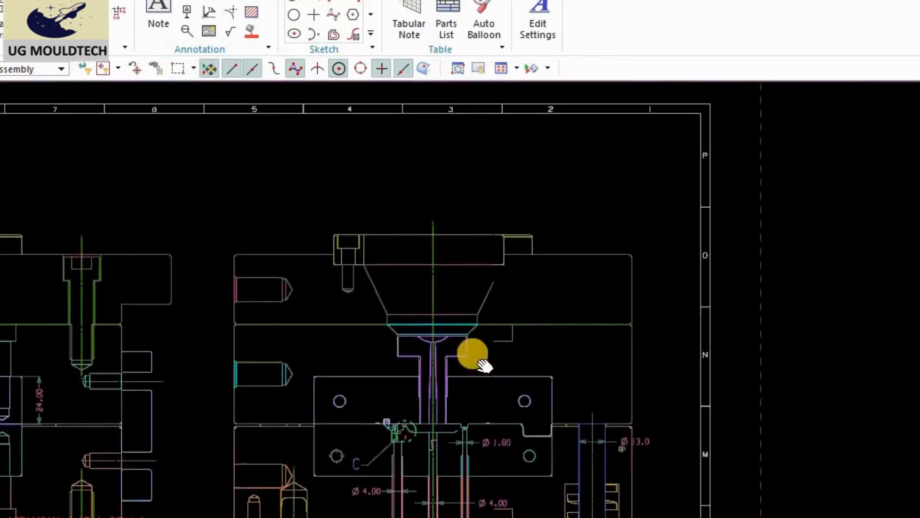
# Examine the sprue bush, runner, core insert and ejector pin diameters around detail C in section B-B.
pyautogui.scroll(3, 427, 245)
pyautogui.moveTo(489, 207); pyautogui.dragTo(478, 138, button='middle')
pyautogui.scroll(1, 478, 137)
pyautogui.scroll(-2, 477, 138)
pyautogui.moveTo(469, 238); pyautogui.dragTo(468, 143, button='middle')
pyautogui.moveTo(452, 206)
pyautogui.mouseDown(button='middle')
pyautogui.moveTo(464, 163)
pyautogui.moveTo(450, 140)
pyautogui.mouseUp(button='middle')
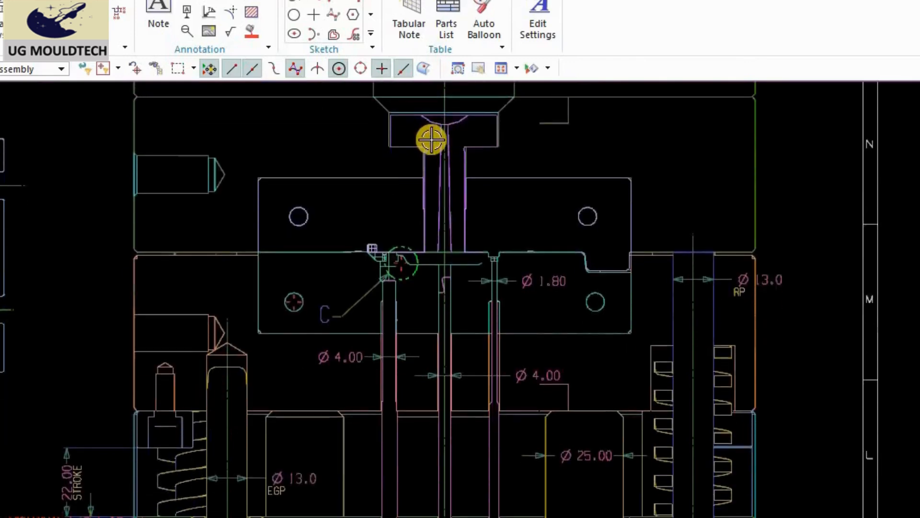
pyautogui.scroll(2, 450, 143)
pyautogui.moveTo(445, 312); pyautogui.dragTo(460, 219, button='middle')
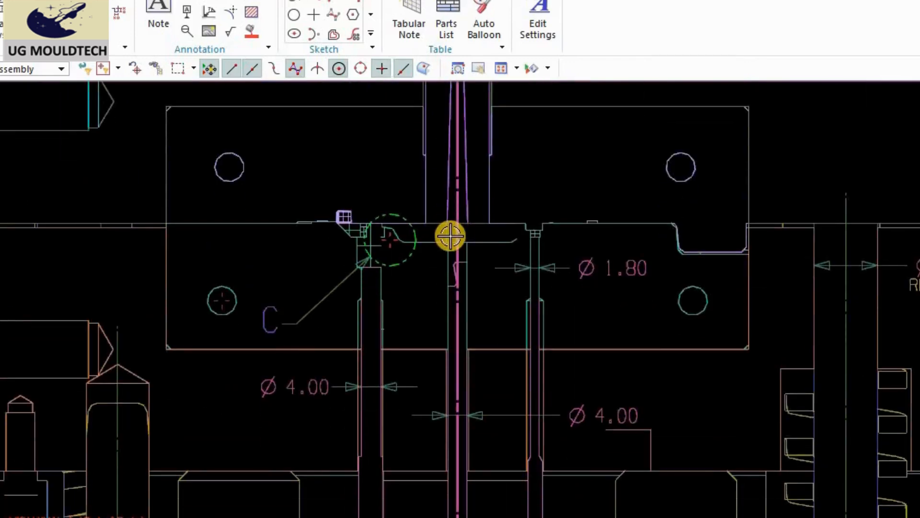
pyautogui.scroll(2, 392, 230)
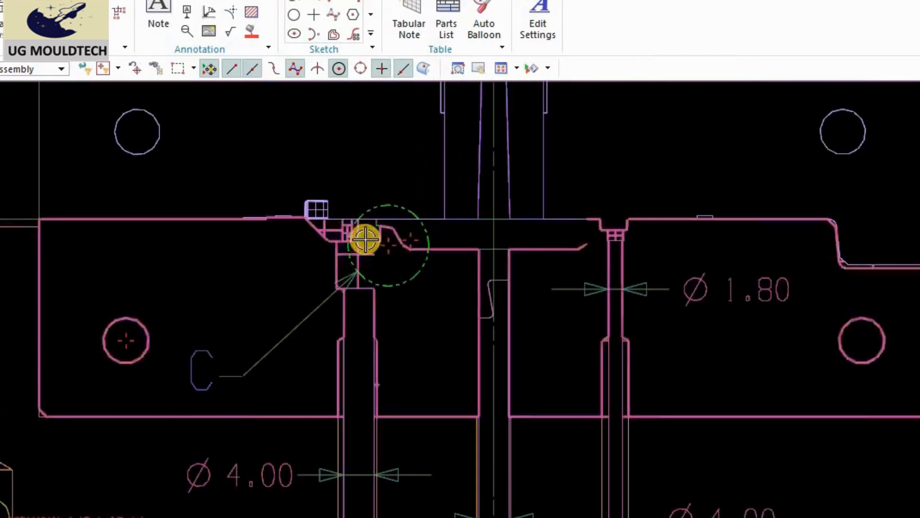
pyautogui.scroll(-2, 364, 240)
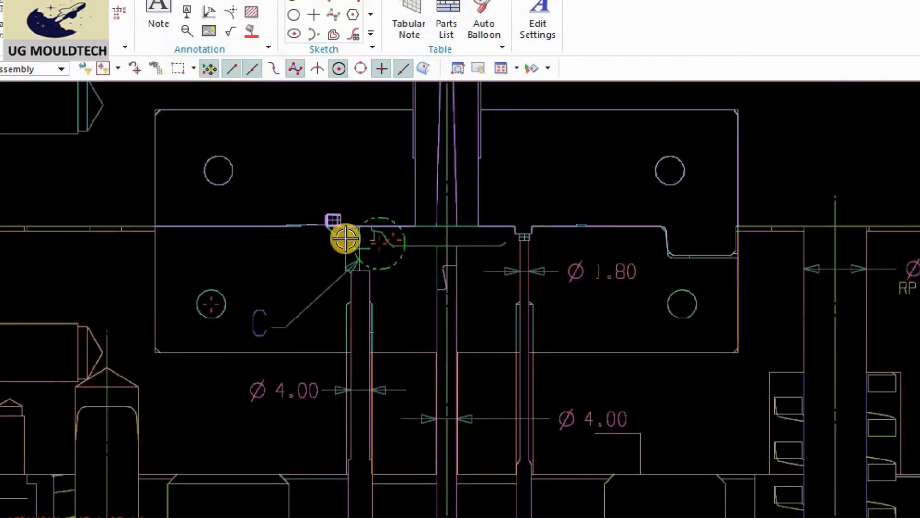
pyautogui.scroll(3, 377, 238)
pyautogui.scroll(-3, 328, 201)
# Inspect the enlarged detail views below the plan views to relate them to the detail C callout.
pyautogui.scroll(-4, 432, 183)
pyautogui.moveTo(425, 327)
pyautogui.mouseDown(button='middle')
pyautogui.moveTo(454, 139)
pyautogui.moveTo(428, 138)
pyautogui.mouseUp(button='middle')
pyautogui.scroll(-3, 430, 204)
pyautogui.moveTo(428, 411); pyautogui.dragTo(438, 66, button='middle')
pyautogui.scroll(4, 245, 316)
pyautogui.moveTo(248, 281); pyautogui.dragTo(501, 250, button='middle')
pyautogui.scroll(2, 493, 197)
pyautogui.scroll(5, 427, 206)
pyautogui.scroll(-3, 360, 364)
pyautogui.scroll(-7, 401, 343)
# Review the ejector pins, return pin with spring, support pillar and its fixing screw in section B-B.
pyautogui.moveTo(436, 189); pyautogui.dragTo(433, 492, button='middle')
pyautogui.moveTo(423, 225); pyautogui.dragTo(408, 390, button='middle')
pyautogui.scroll(3, 548, 252)
pyautogui.moveTo(670, 306)
pyautogui.mouseDown(button='middle')
pyautogui.moveTo(420, 294)
pyautogui.moveTo(448, 222)
pyautogui.mouseUp(button='middle')
pyautogui.scroll(2, 420, 231)
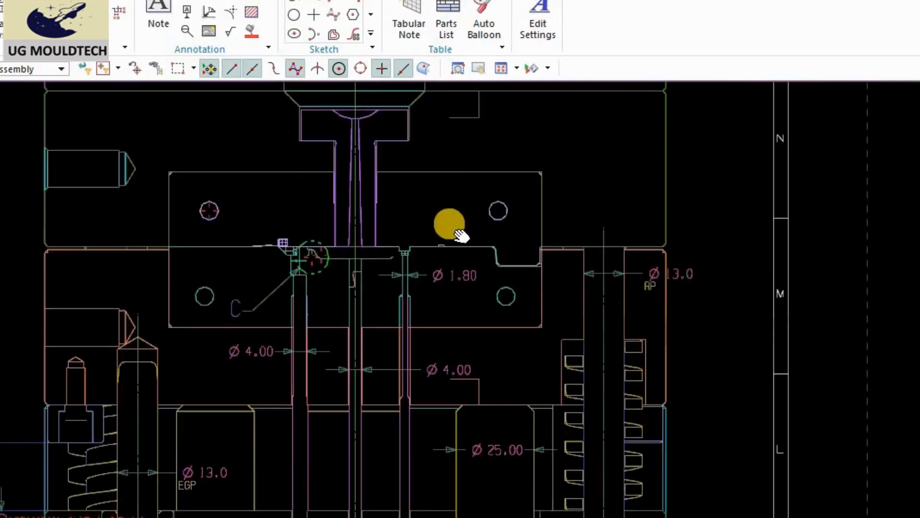
pyautogui.moveTo(523, 228); pyautogui.dragTo(530, 139, button='middle')
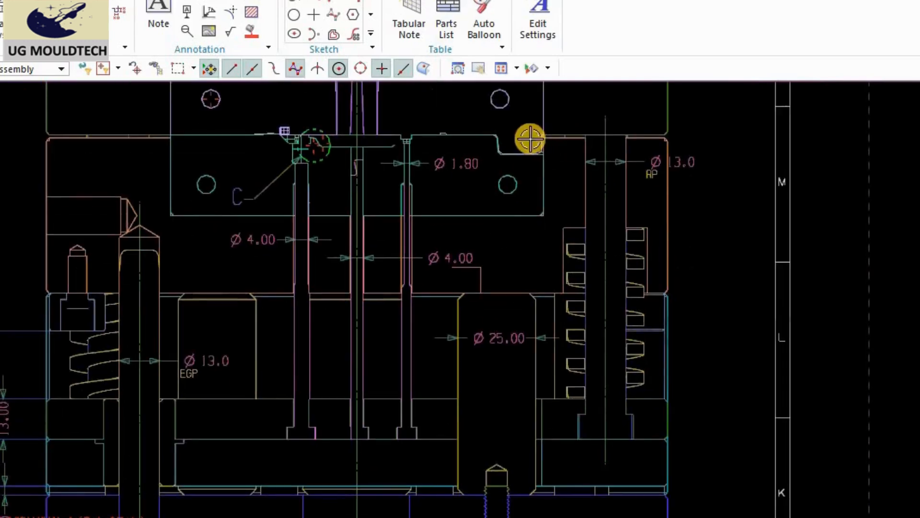
pyautogui.moveTo(559, 227); pyautogui.dragTo(585, 206, button='middle')
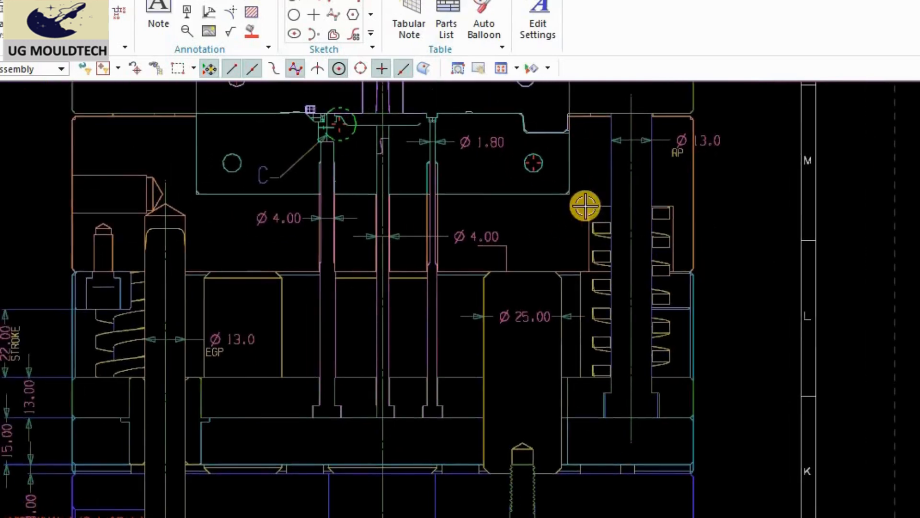
pyautogui.moveTo(527, 217); pyautogui.dragTo(561, 190, button='middle')
pyautogui.scroll(2, 398, 273)
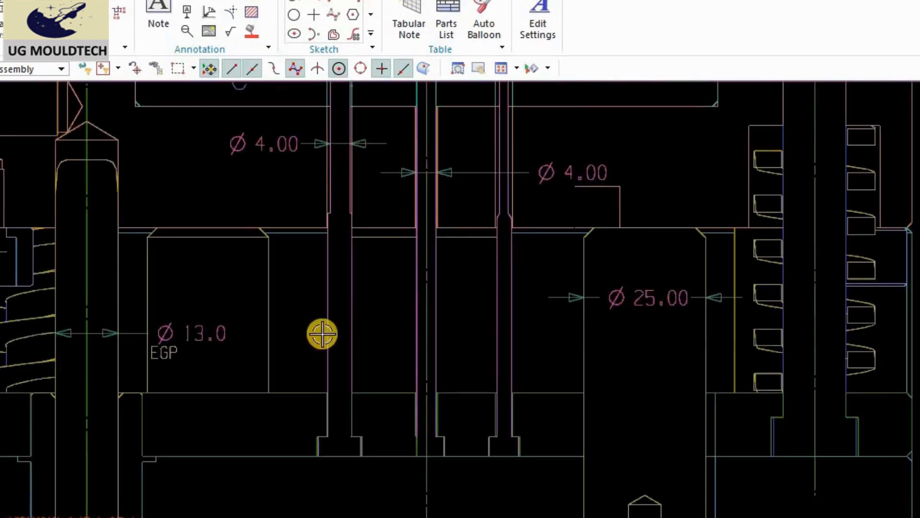
pyautogui.scroll(-1, 353, 332)
pyautogui.moveTo(487, 337); pyautogui.dragTo(479, 175, button='middle')
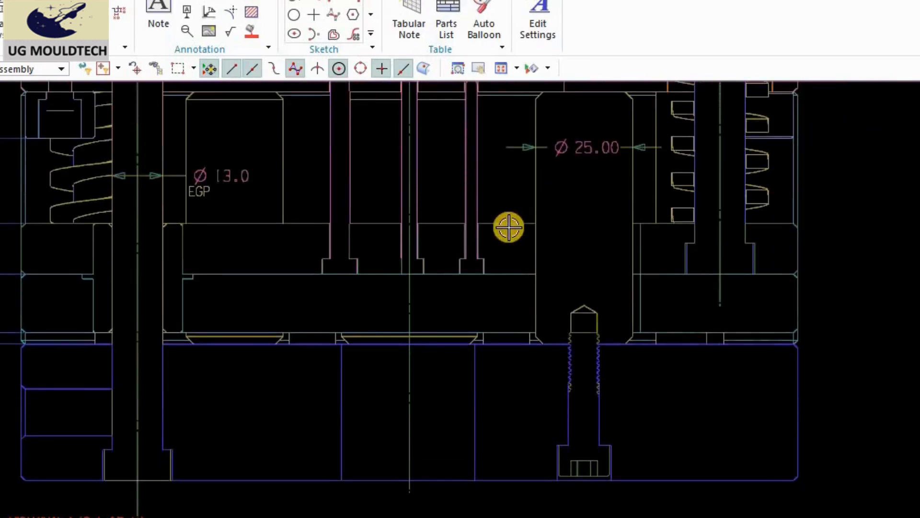
pyautogui.moveTo(489, 319); pyautogui.dragTo(434, 329, button='middle')
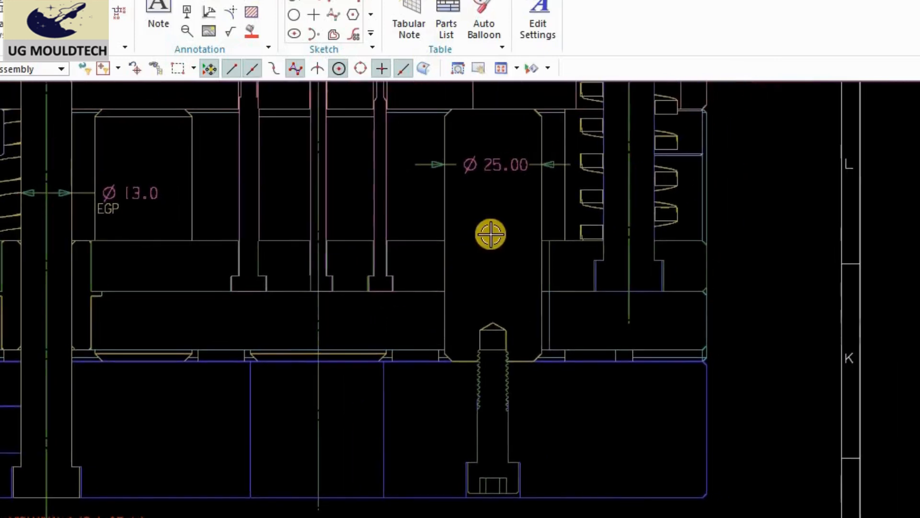
pyautogui.scroll(-2, 489, 232)
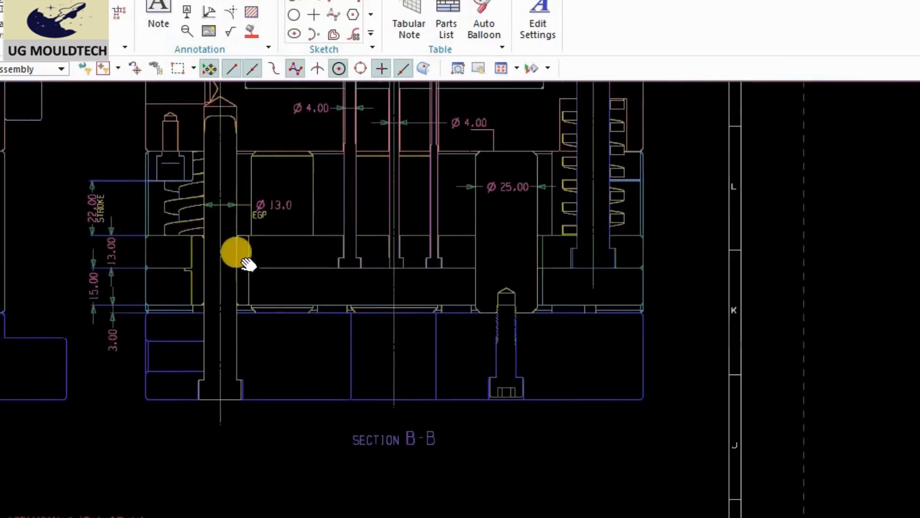
pyautogui.moveTo(246, 263); pyautogui.dragTo(241, 250, button='middle')
pyautogui.scroll(-2, 285, 286)
# Look over the remaining views of the mould assembly drawing, starting from the section views.
pyautogui.moveTo(489, 287); pyautogui.dragTo(482, 336, button='middle')
pyautogui.scroll(-2, 432, 283)
pyautogui.moveTo(345, 175); pyautogui.dragTo(550, 172, button='middle')
pyautogui.moveTo(216, 204); pyautogui.dragTo(413, 211, button='middle')
pyautogui.scroll(3, 391, 192)
pyautogui.scroll(-3, 390, 196)
pyautogui.scroll(-3, 321, 147)
pyautogui.moveTo(317, 342); pyautogui.dragTo(286, 191, button='middle')
pyautogui.scroll(2, 357, 235)
pyautogui.scroll(1, 364, 241)
pyautogui.moveTo(422, 265)
pyautogui.mouseDown(button='middle')
pyautogui.moveTo(432, 269)
pyautogui.moveTo(210, 280)
pyautogui.mouseUp(button='middle')
pyautogui.scroll(-2, 324, 289)
pyautogui.moveTo(329, 272)
pyautogui.mouseDown(button='middle')
pyautogui.moveTo(525, 266)
pyautogui.moveTo(590, 277)
pyautogui.mouseUp(button='middle')
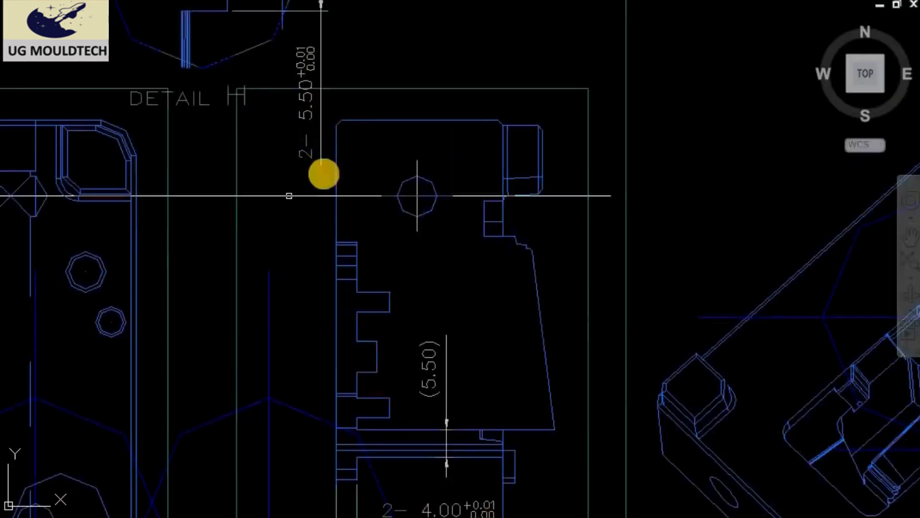
# Examine section G-G, the isometric view and the size, material and hardness table of the main core insert drawing.
pyautogui.scroll(-5, 323, 173)
pyautogui.moveTo(318, 222); pyautogui.dragTo(298, 219, button='middle')
pyautogui.scroll(8, 441, 300)
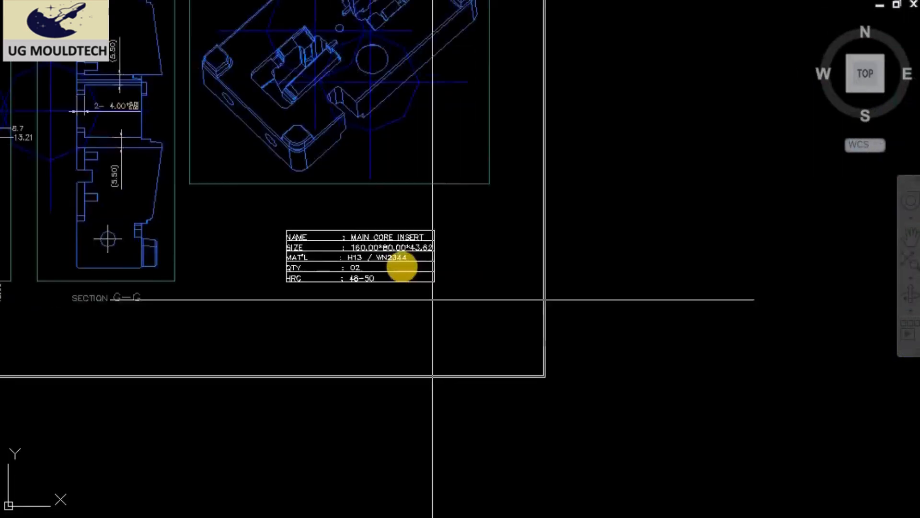
pyautogui.scroll(-8, 401, 266)
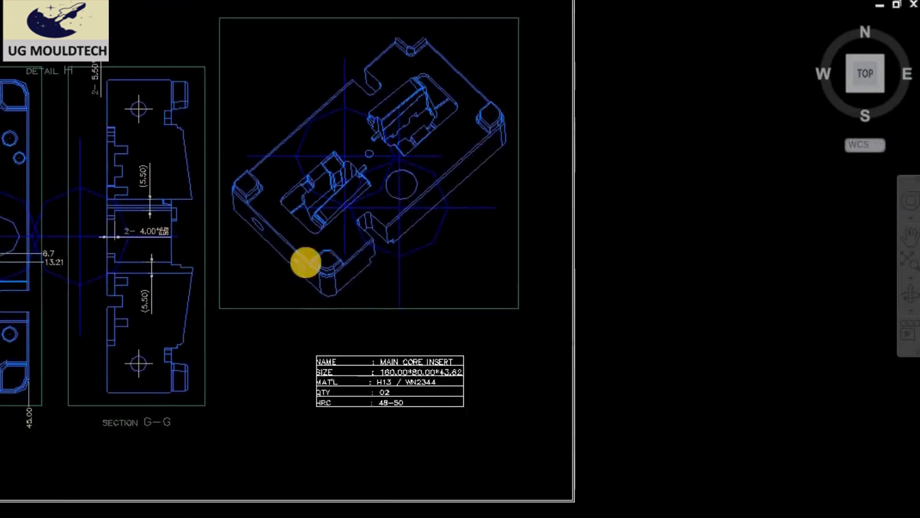
pyautogui.scroll(8, 213, 242)
# Inspect the toleranced slot dimensions in detail H of the main core insert drawing.
pyautogui.scroll(10, 213, 242)
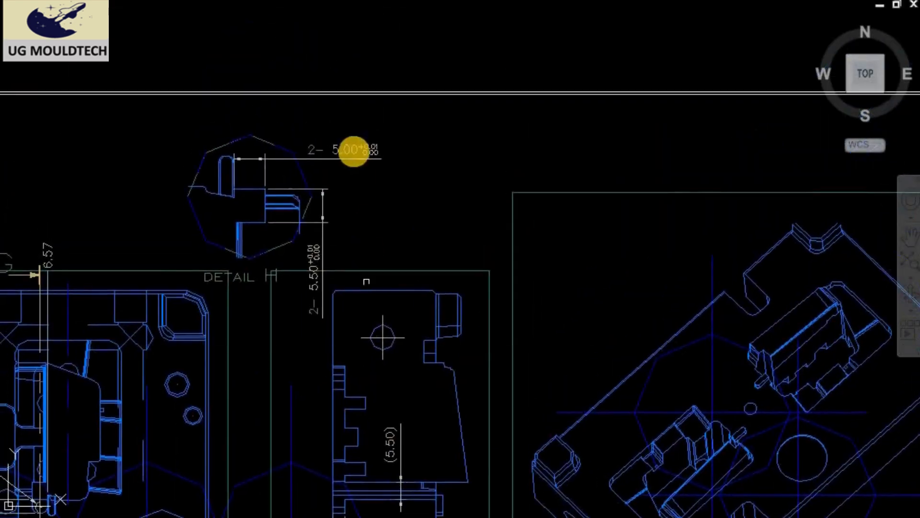
pyautogui.moveTo(483, 142); pyautogui.dragTo(421, 236, button='middle')
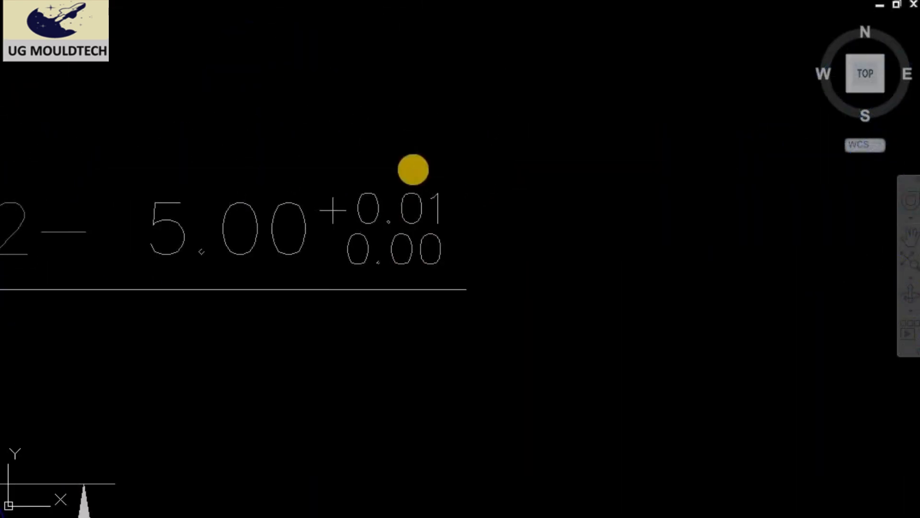
pyautogui.scroll(-6, 400, 162)
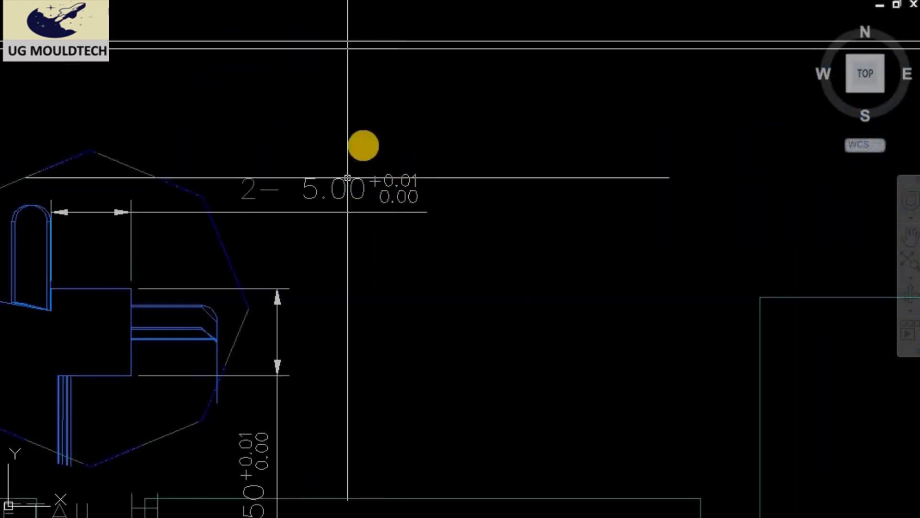
pyautogui.scroll(6, 341, 216)
pyautogui.scroll(-4, 404, 150)
pyautogui.scroll(3, 320, 261)
pyautogui.scroll(-3, 341, 219)
pyautogui.moveTo(301, 320); pyautogui.dragTo(294, 230, button='middle')
pyautogui.moveTo(225, 300)
pyautogui.mouseDown(button='middle')
pyautogui.moveTo(219, 287)
pyautogui.moveTo(189, 282)
pyautogui.mouseUp(button='middle')
# Examine the core sub insert drawing's views and its toleranced height dimensions.
pyautogui.scroll(-6, 202, 284)
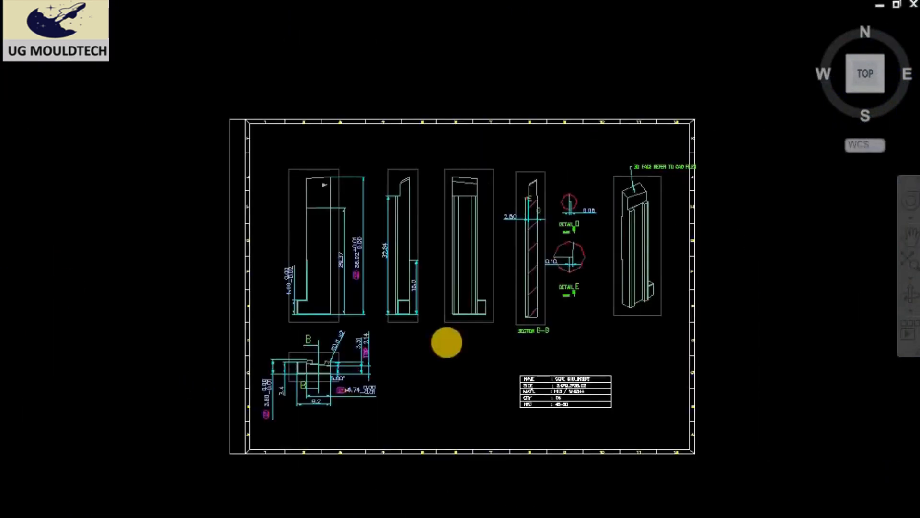
pyautogui.scroll(6, 446, 372)
pyautogui.moveTo(174, 103); pyautogui.dragTo(340, 442, button='middle')
pyautogui.scroll(-4, 464, 288)
pyautogui.scroll(8, 411, 257)
pyautogui.moveTo(318, 320); pyautogui.dragTo(392, 77, button='middle')
pyautogui.scroll(1, 268, 292)
pyautogui.scroll(1, 384, 132)
pyautogui.moveTo(384, 132); pyautogui.dragTo(518, 413, button='middle')
pyautogui.scroll(-2, 518, 412)
pyautogui.moveTo(497, 177); pyautogui.dragTo(423, 243, button='middle')
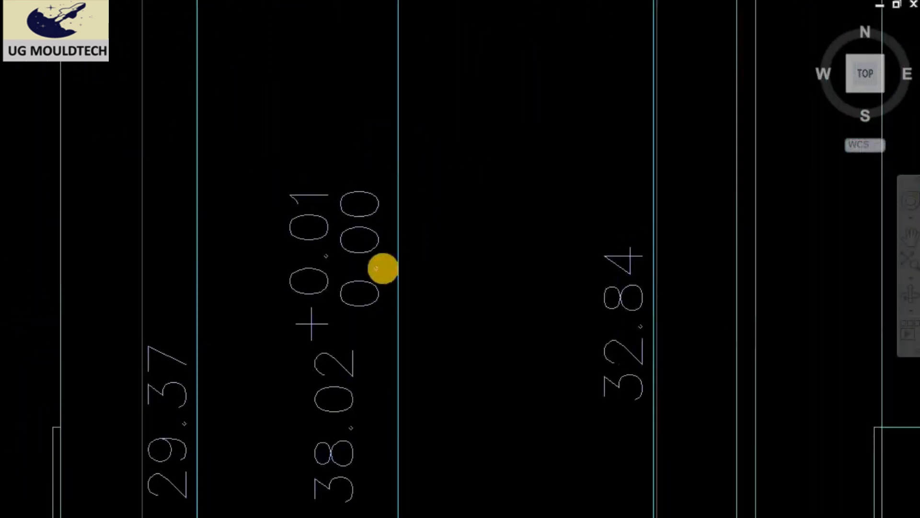
pyautogui.scroll(1, 381, 270)
pyautogui.scroll(-2, 419, 291)
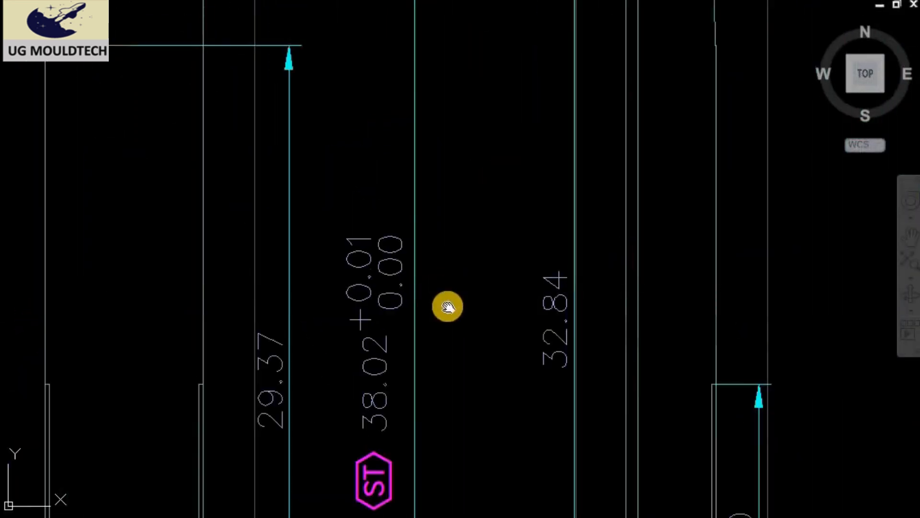
# Look over the core sub insert drawings up to the slender insert sheet with the 3D profile note.
pyautogui.moveTo(448, 297); pyautogui.dragTo(449, 321, button='middle')
pyautogui.scroll(-3, 449, 212)
pyautogui.moveTo(450, 211); pyautogui.dragTo(306, 197, button='middle')
pyautogui.scroll(4, 605, 171)
pyautogui.scroll(-4, 505, 152)
pyautogui.moveTo(523, 294); pyautogui.dragTo(548, 243, button='middle')
pyautogui.scroll(5, 171, 259)
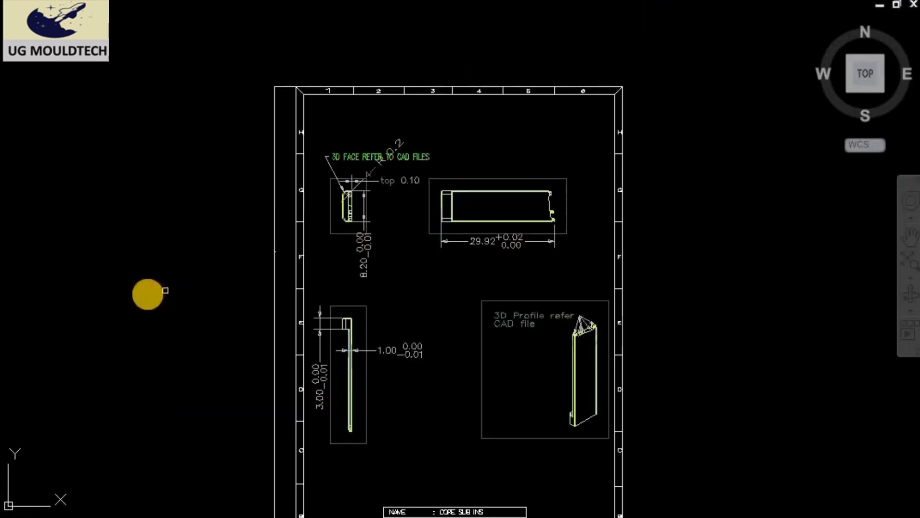
# Examine the views, section A-A and toleranced dimensions of the 7.83x15x25.3 core sub insert drawing.
pyautogui.scroll(-4, 146, 253)
pyautogui.moveTo(386, 296)
pyautogui.mouseDown(button='middle')
pyautogui.moveTo(361, 322)
pyautogui.moveTo(352, 303)
pyautogui.mouseUp(button='middle')
pyautogui.scroll(6, 620, 230)
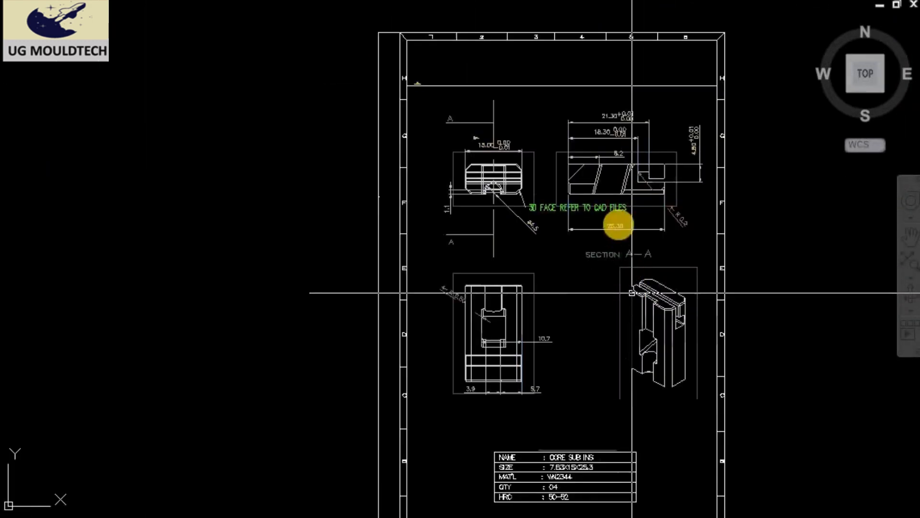
pyautogui.scroll(2, 519, 162)
pyautogui.moveTo(519, 162); pyautogui.dragTo(520, 195, button='middle')
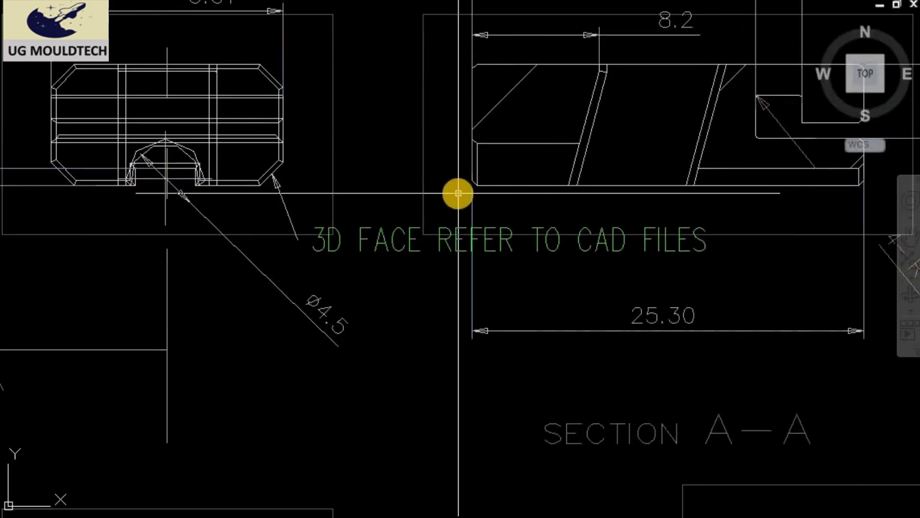
pyautogui.scroll(-6, 458, 193)
pyautogui.moveTo(445, 248); pyautogui.dragTo(475, 267, button='middle')
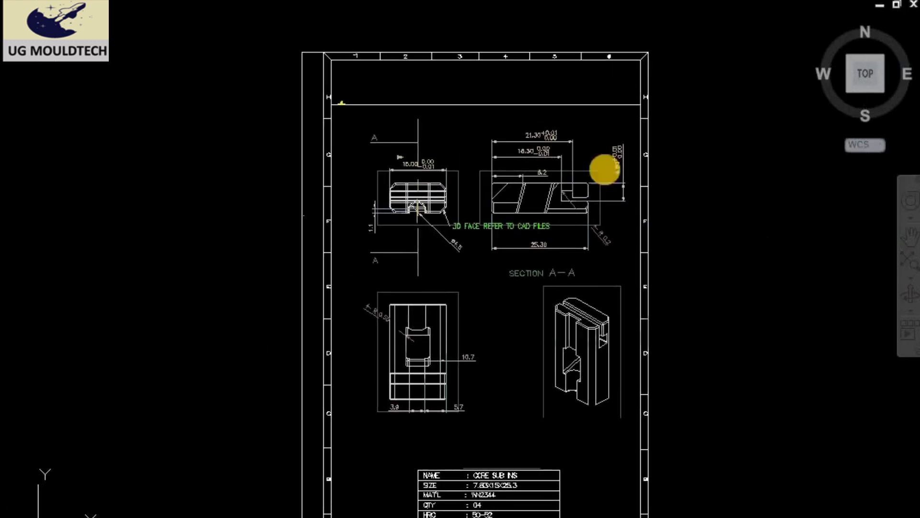
pyautogui.scroll(8, 623, 168)
pyautogui.moveTo(497, 177); pyautogui.dragTo(531, 278, button='middle')
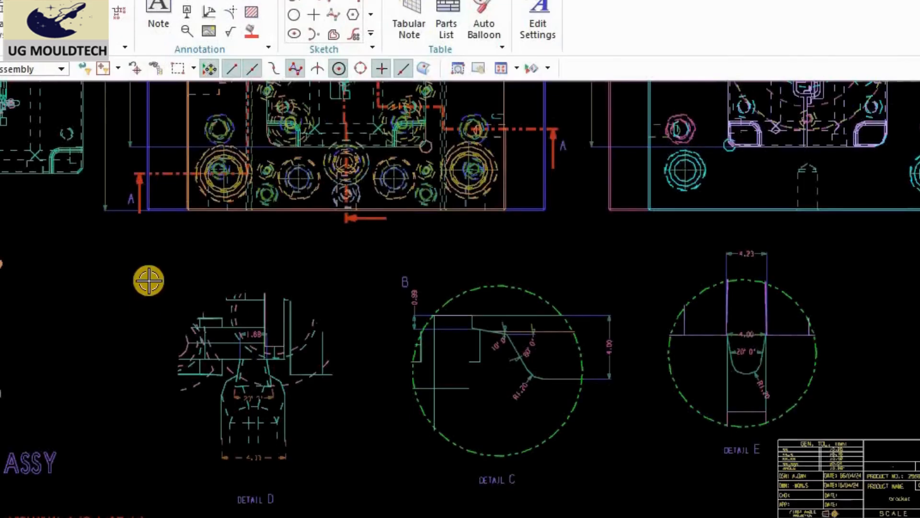
# In the NX assembly drawing, inspect enlarged details D, C and E below the plan views.
pyautogui.scroll(-1, 149, 280)
pyautogui.moveTo(332, 301); pyautogui.dragTo(427, 290, button='middle')
pyautogui.scroll(2, 330, 361)
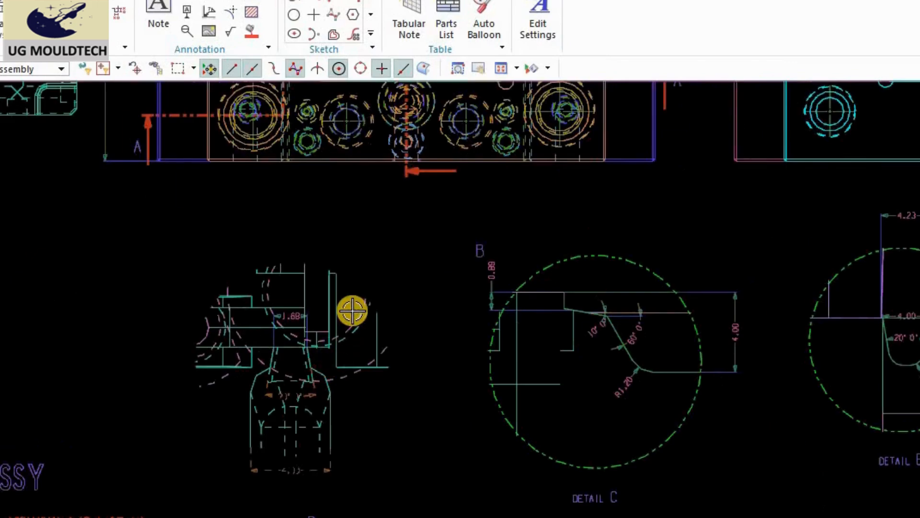
pyautogui.scroll(-1, 353, 311)
pyautogui.moveTo(363, 323); pyautogui.dragTo(387, 328, button='middle')
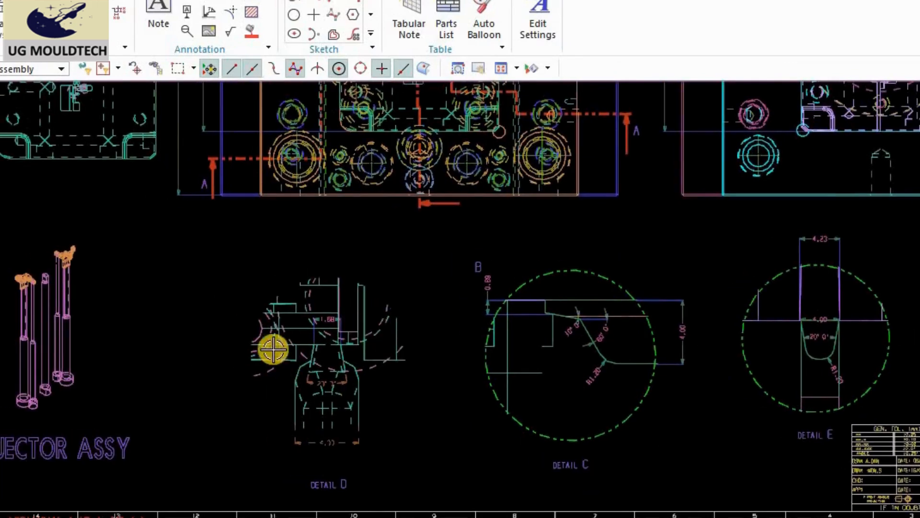
pyautogui.scroll(-3, 364, 372)
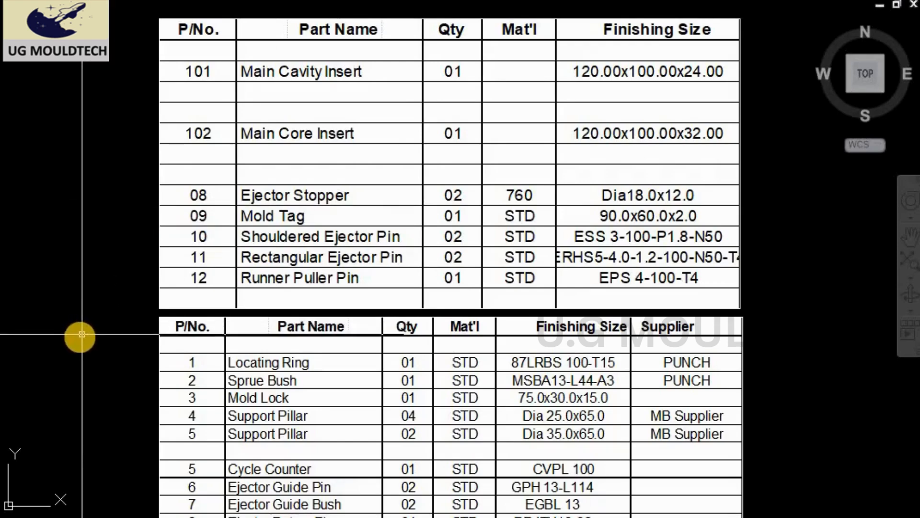
# In AutoCAD, review the upper parts table listing the main inserts, ejector stopper, mold tag and ejector pins.
pyautogui.scroll(-5, 74, 203)
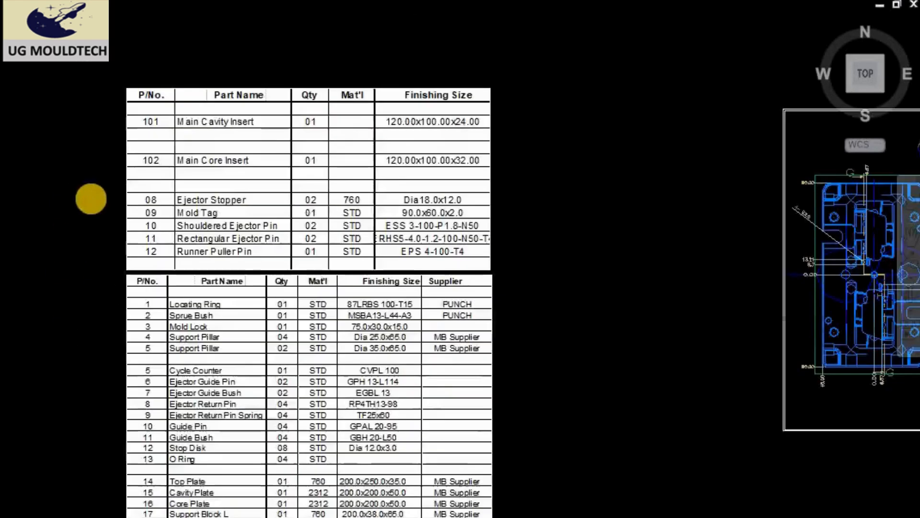
pyautogui.scroll(6, 160, 168)
pyautogui.scroll(-2, 172, 170)
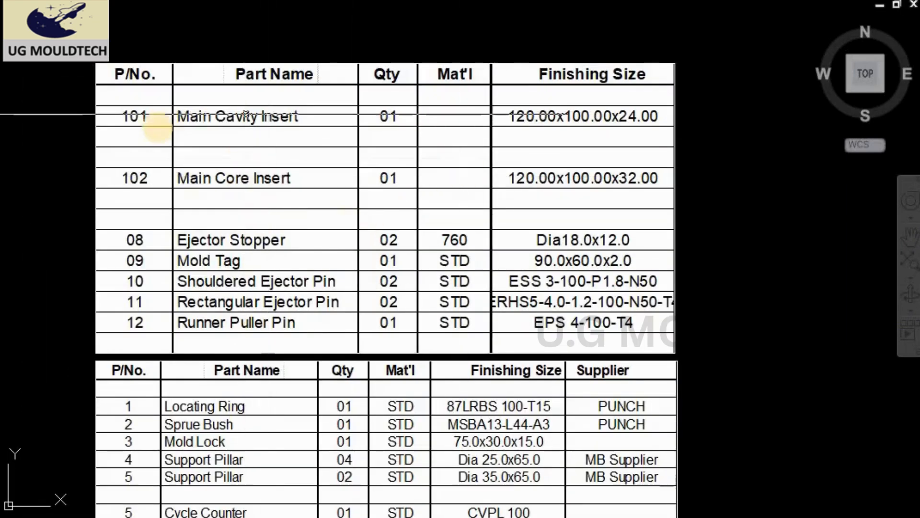
pyautogui.scroll(-3, 438, 117)
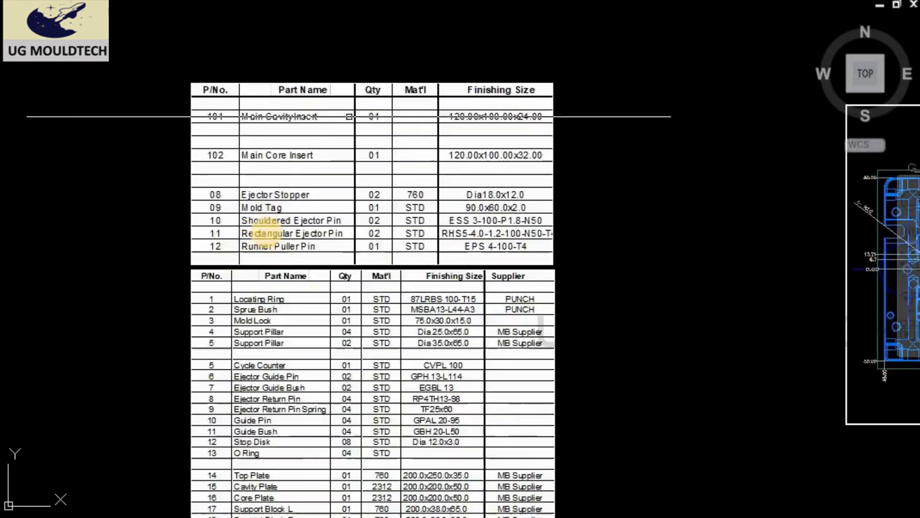
# Read the standard components in the lower parts table, from the locating ring to the ejector guide parts.
pyautogui.scroll(3, 437, 349)
pyautogui.scroll(3, 277, 271)
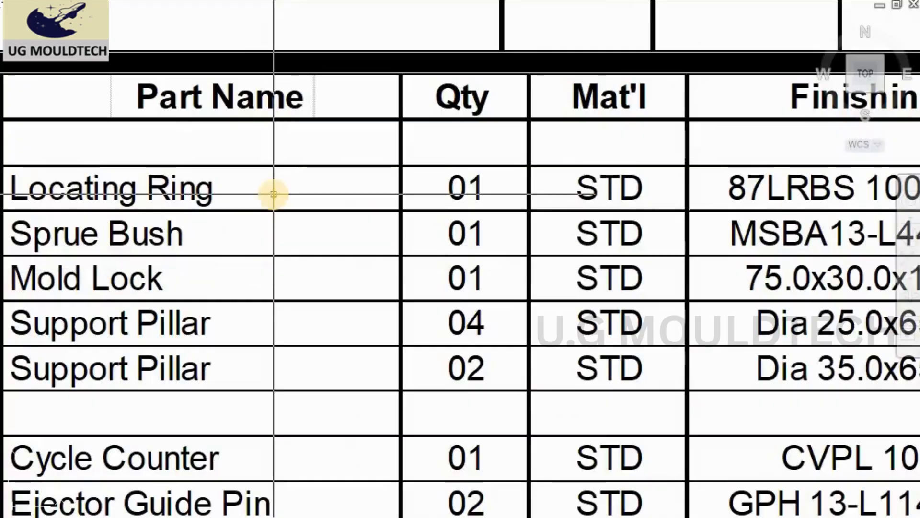
pyautogui.scroll(-3, 273, 190)
pyautogui.scroll(2, 285, 189)
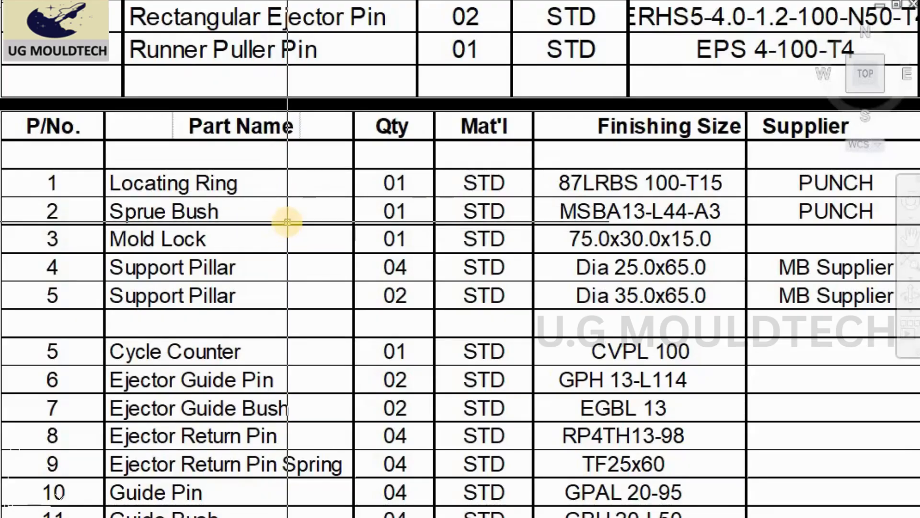
pyautogui.scroll(-2, 285, 201)
pyautogui.scroll(2, 259, 374)
pyautogui.scroll(-2, 326, 199)
pyautogui.scroll(4, 286, 298)
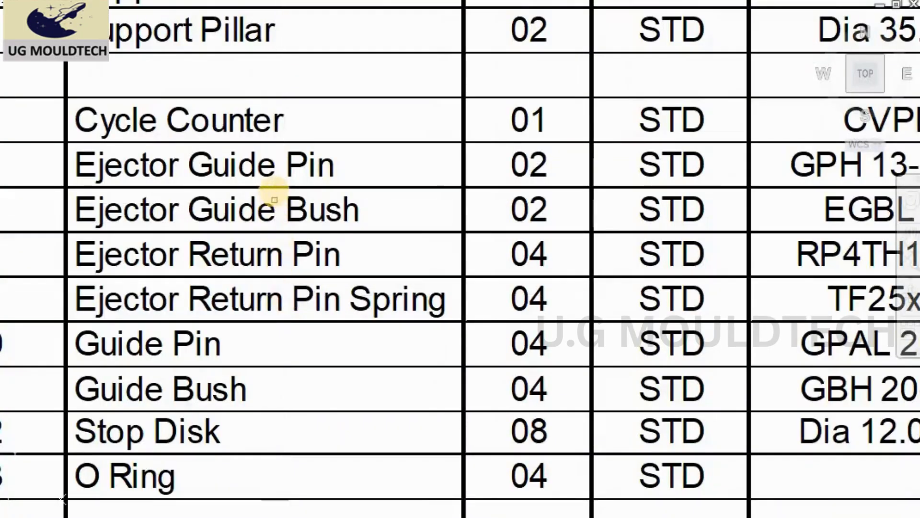
# Review the guide parts and the mould plates' materials, finishing sizes and suppliers in the lower parts table.
pyautogui.scroll(-1, 273, 202)
pyautogui.scroll(1, 277, 154)
pyautogui.scroll(-2, 319, 263)
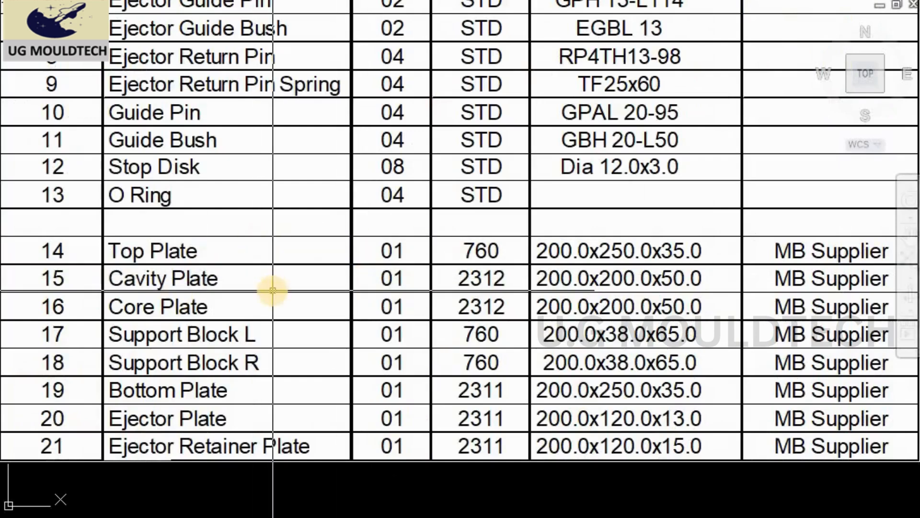
pyautogui.scroll(-2, 226, 288)
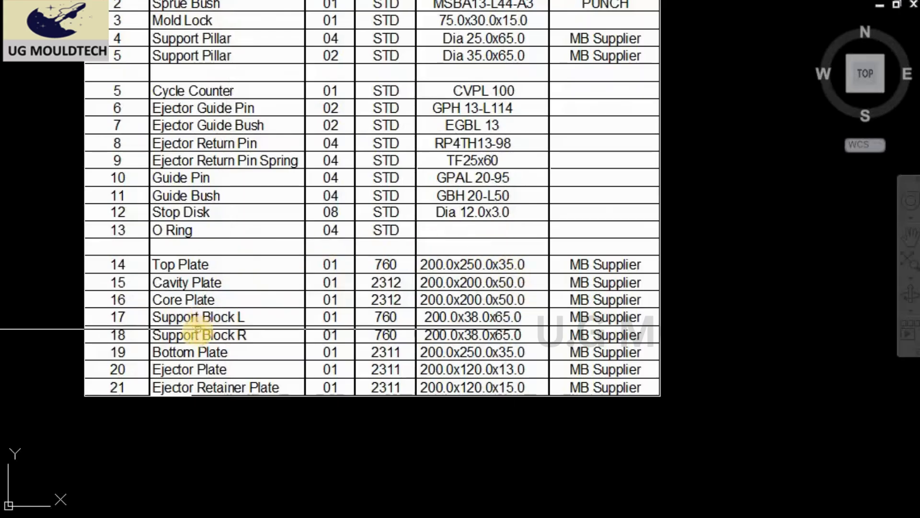
pyautogui.scroll(4, 197, 330)
pyautogui.scroll(-4, 269, 411)
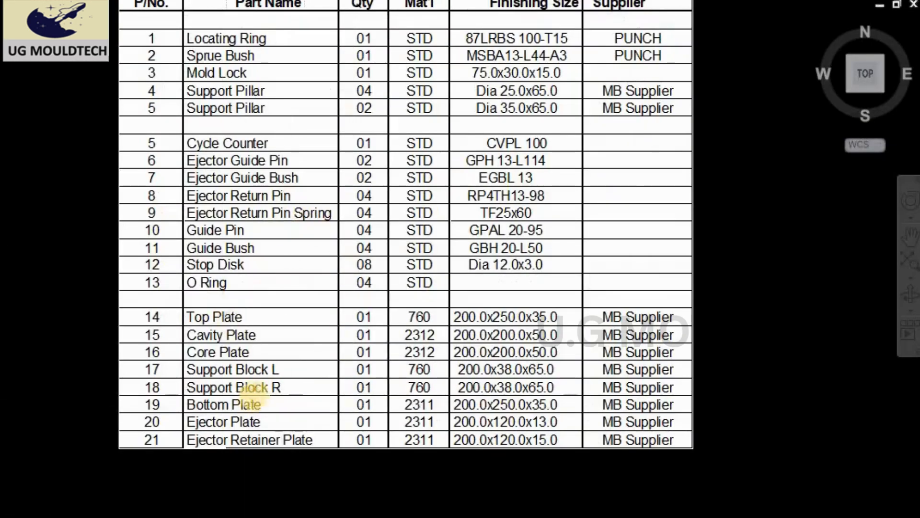
pyautogui.scroll(-2, 269, 432)
pyautogui.moveTo(577, 133); pyautogui.dragTo(601, 286, button='middle')
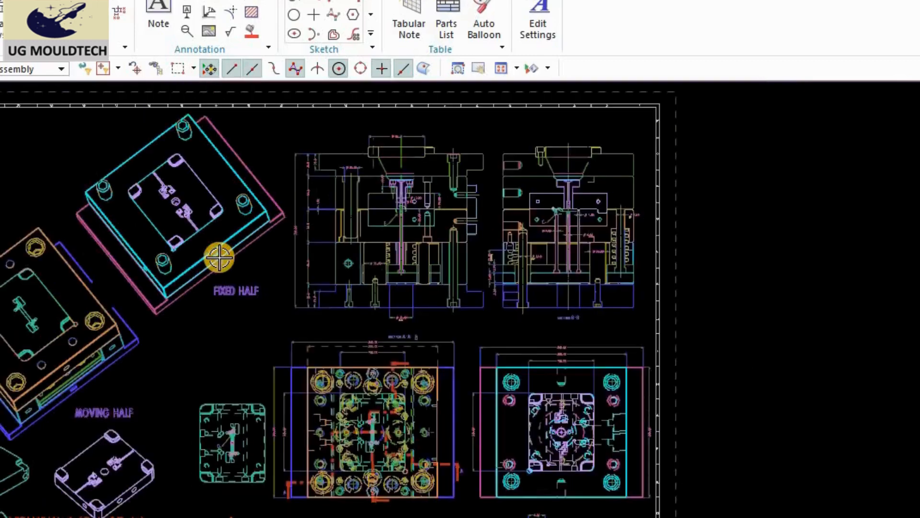
# In the NX assembly drawing, examine sections A-A and B-B with their plate thickness and overall dimensions.
pyautogui.scroll(-1, 219, 257)
pyautogui.keyDown('shift'); pyautogui.moveTo(220, 257); pyautogui.dragTo(215, 224, button='middle'); pyautogui.keyUp('shift')
pyautogui.scroll(3, 336, 237)
pyautogui.keyDown('shift'); pyautogui.moveTo(331, 247); pyautogui.dragTo(253, 317, button='middle'); pyautogui.keyUp('shift')
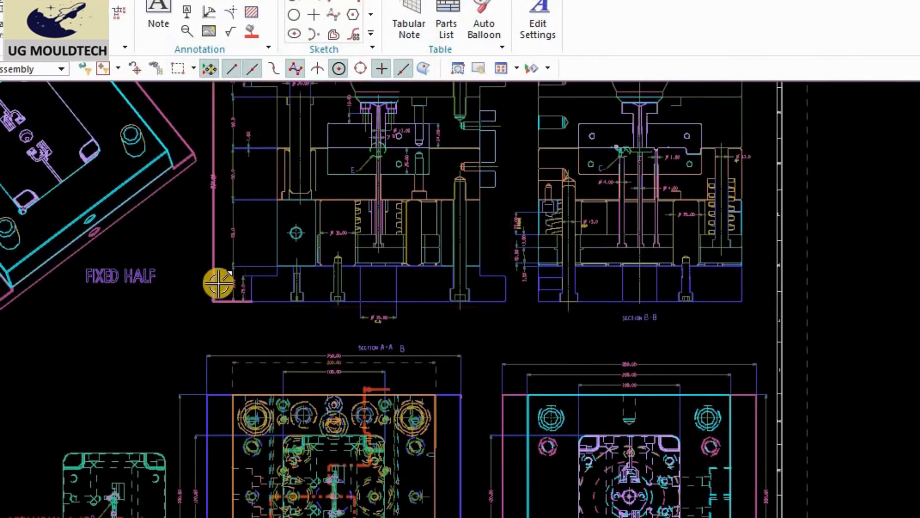
pyautogui.scroll(-2, 228, 349)
pyautogui.scroll(2, 264, 332)
pyautogui.scroll(3, 265, 332)
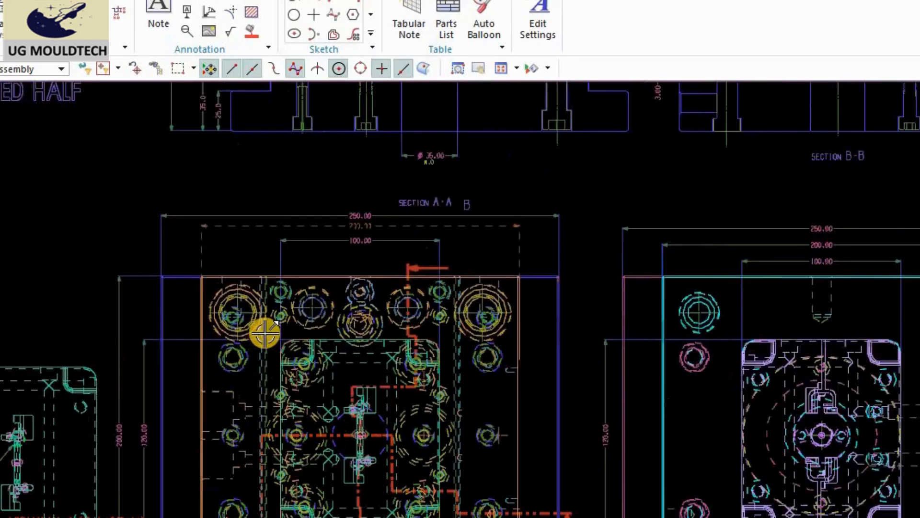
pyautogui.moveTo(304, 235)
pyautogui.mouseDown(button='middle')
pyautogui.moveTo(292, 300)
pyautogui.moveTo(247, 359)
pyautogui.mouseUp(button='middle')
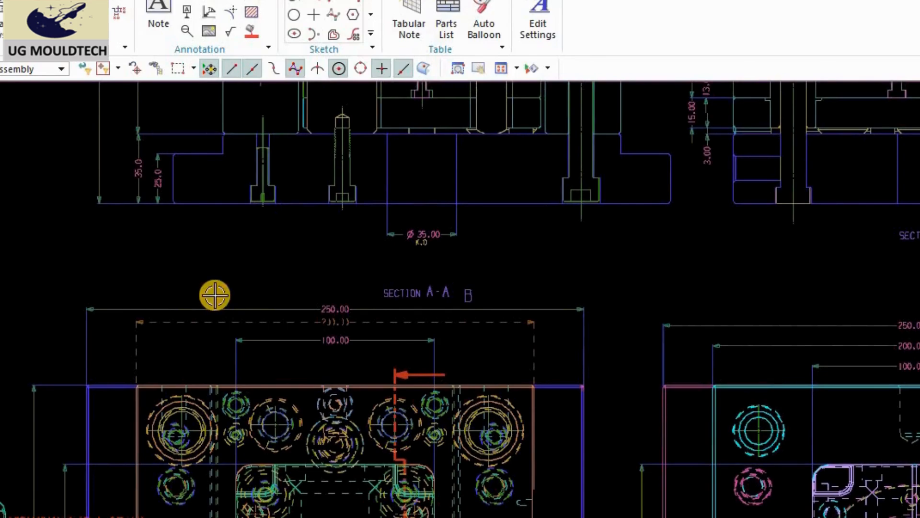
# Look over the dimensioned plan views of the assembly drawing and the area below them.
pyautogui.scroll(-1, 215, 295)
pyautogui.moveTo(369, 347)
pyautogui.mouseDown(button='middle')
pyautogui.moveTo(203, 109)
pyautogui.moveTo(191, 72)
pyautogui.mouseUp(button='middle')
pyautogui.moveTo(383, 307); pyautogui.dragTo(268, 144, button='middle')
pyautogui.scroll(1, 573, 433)
pyautogui.moveTo(573, 433); pyautogui.dragTo(506, 250, button='middle')
pyautogui.scroll(2, 440, 288)
pyautogui.scroll(-2, 527, 402)
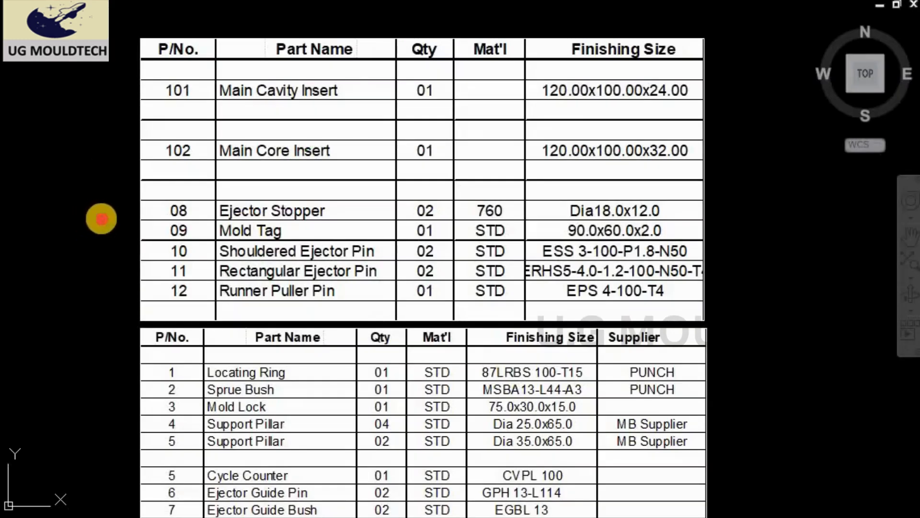
# Return to the parts list in AutoCAD and look over both tables.
pyautogui.scroll(-2, 95, 218)
pyautogui.moveTo(96, 308); pyautogui.dragTo(143, 214, button='middle')
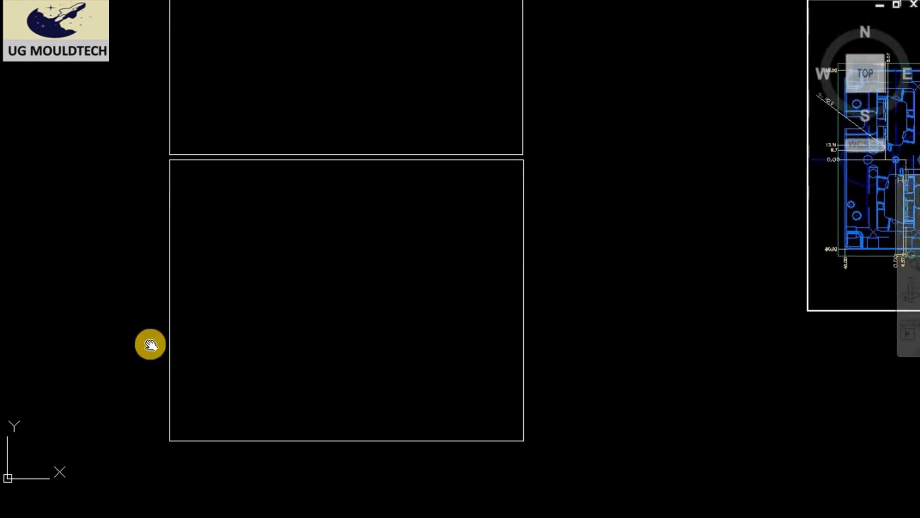